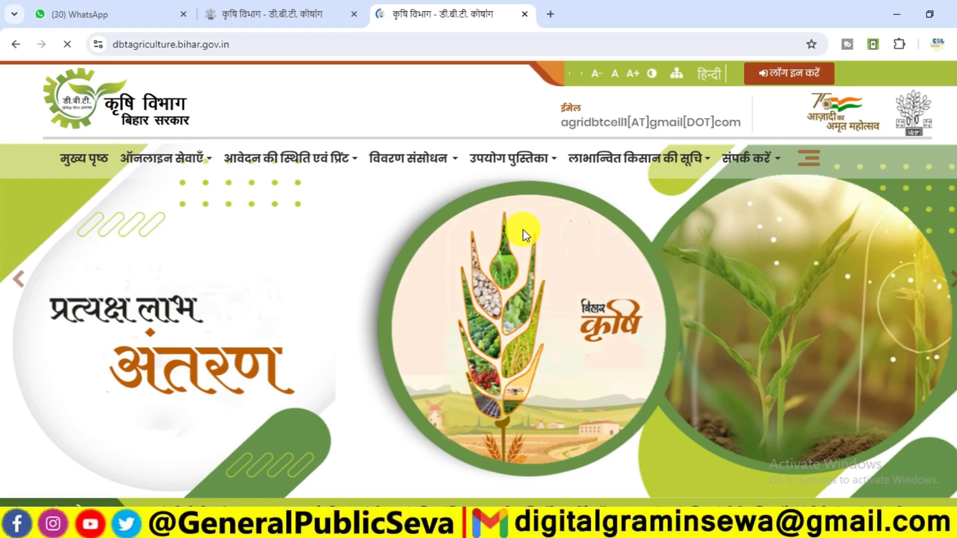
{"action": "scroll", "coordinate": [380, 249], "scroll_direction": "down", "scroll_amount": 5}
{"action": "scroll", "coordinate": [379, 242], "scroll_direction": "up", "scroll_amount": 5}
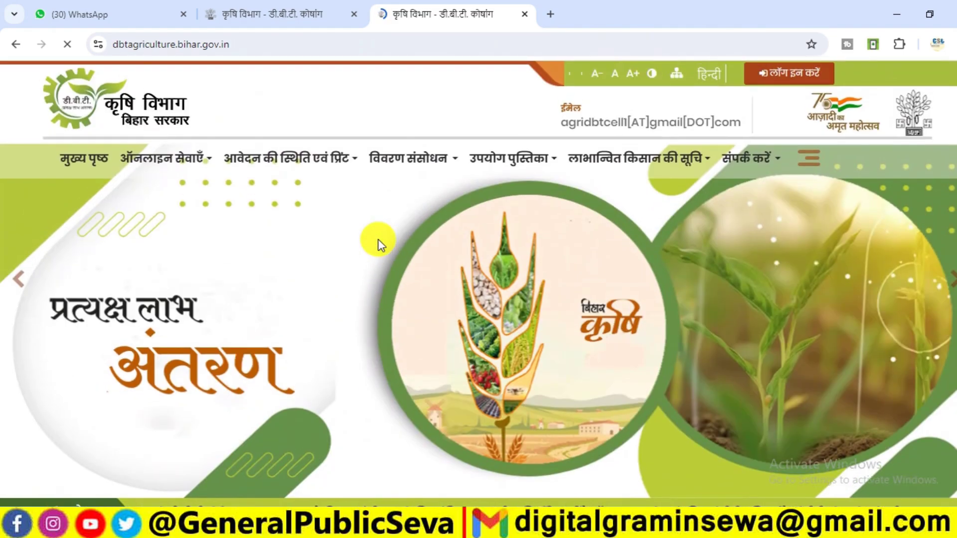
{"action": "scroll", "coordinate": [461, 221], "scroll_direction": "down", "scroll_amount": 4}
{"action": "scroll", "coordinate": [462, 220], "scroll_direction": "up", "scroll_amount": 4}
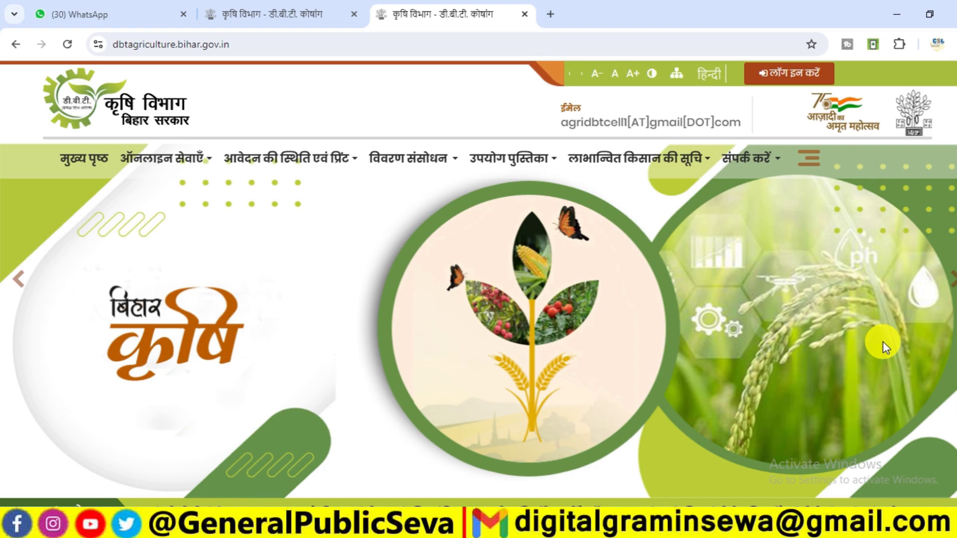
{"action": "scroll", "coordinate": [534, 214], "scroll_direction": "down", "scroll_amount": 5}
{"action": "scroll", "coordinate": [534, 214], "scroll_direction": "up", "scroll_amount": 4}
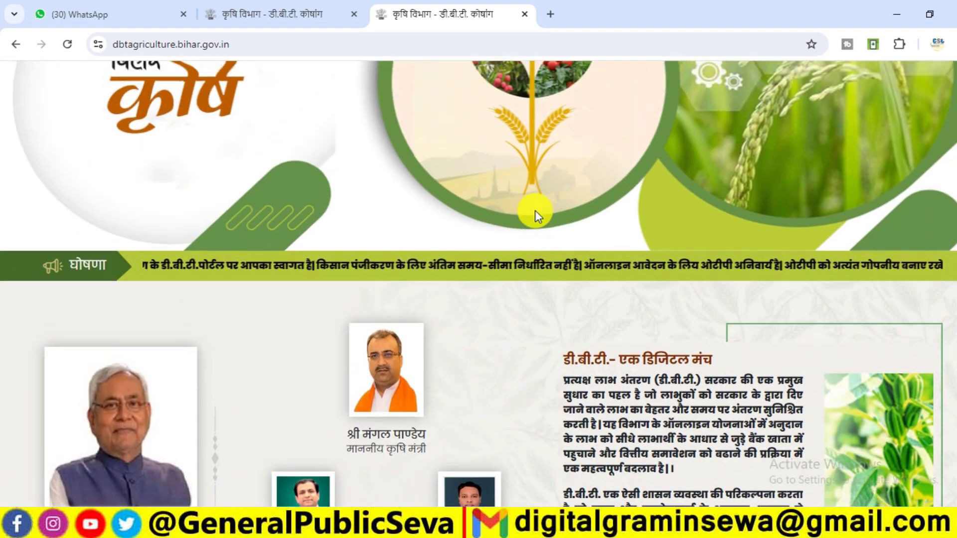
{"action": "scroll", "coordinate": [368, 165], "scroll_direction": "up", "scroll_amount": 2}
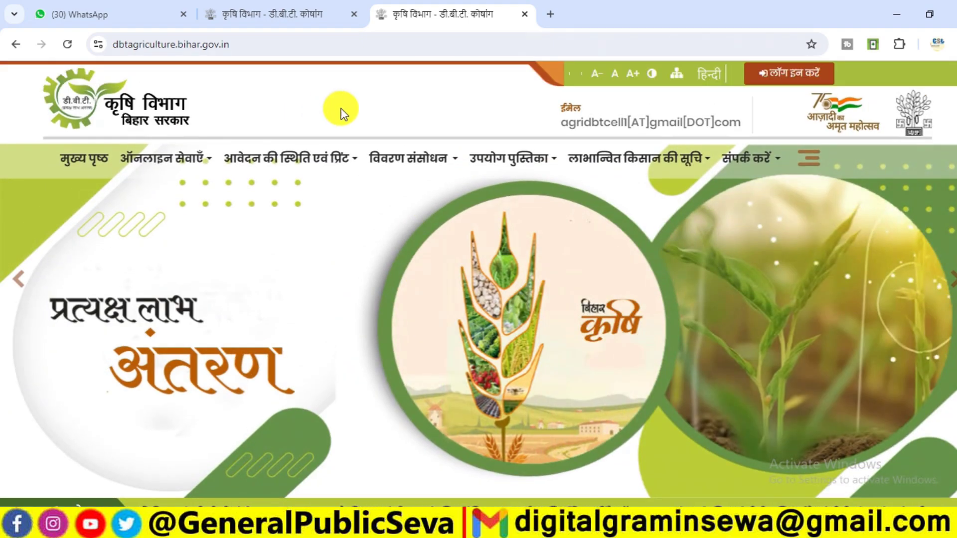
Step: Open the online application for डीजल सब्सिडी (2024-25) and dismiss the translation offer
{"action": "mouse_move", "coordinate": [181, 160]}
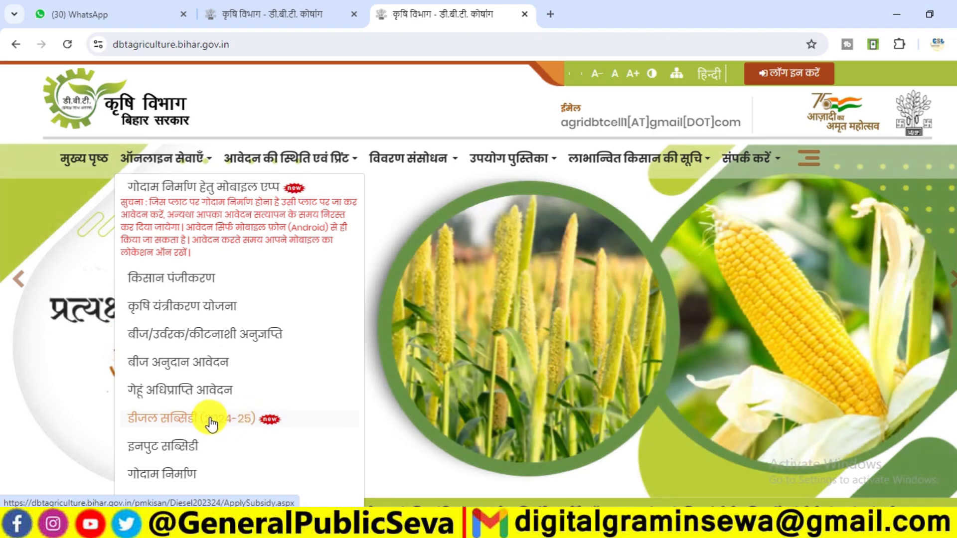
{"action": "left_click", "coordinate": [220, 420]}
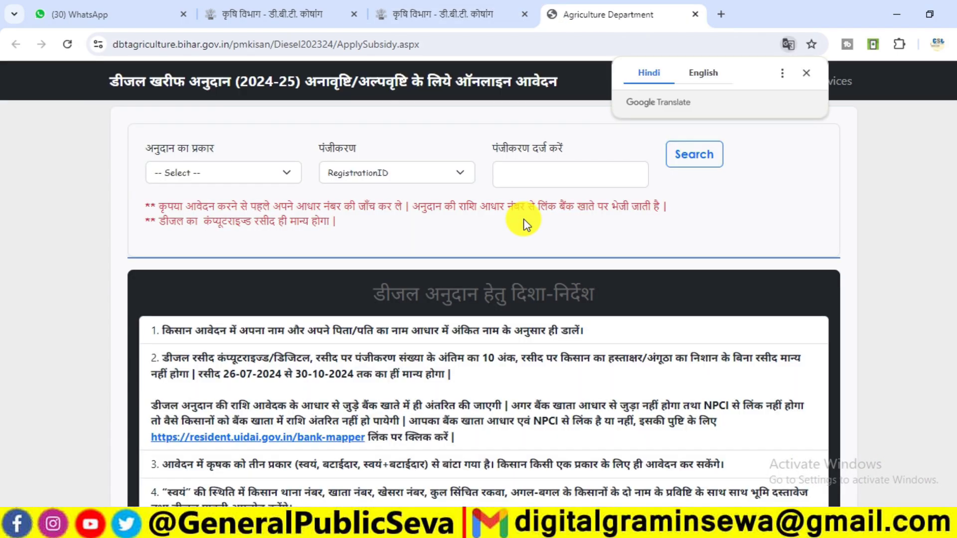
{"action": "left_click", "coordinate": [806, 73]}
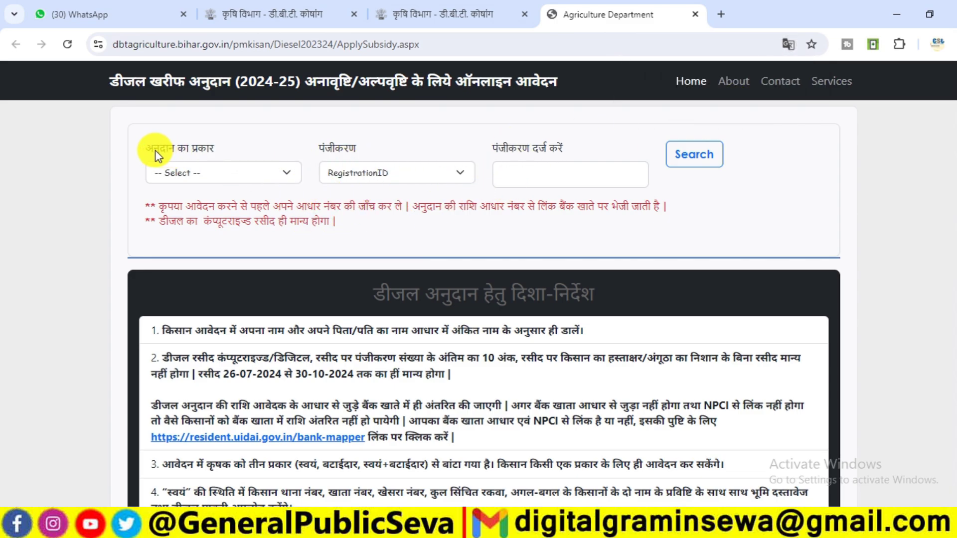
Step: Choose डीजल अनुदान आवेदन as the grant type and acknowledge the Kharif season notice
{"action": "left_click", "coordinate": [214, 176]}
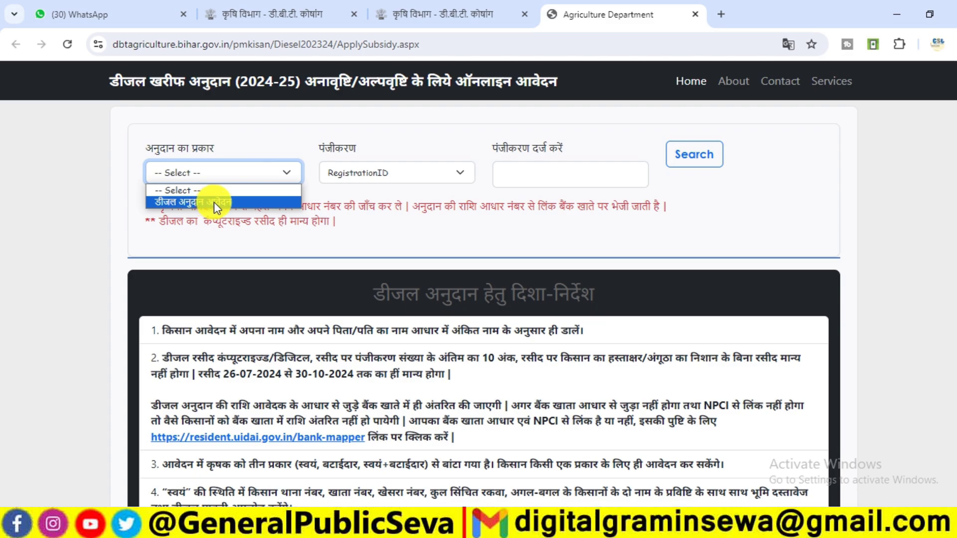
{"action": "left_click", "coordinate": [214, 202]}
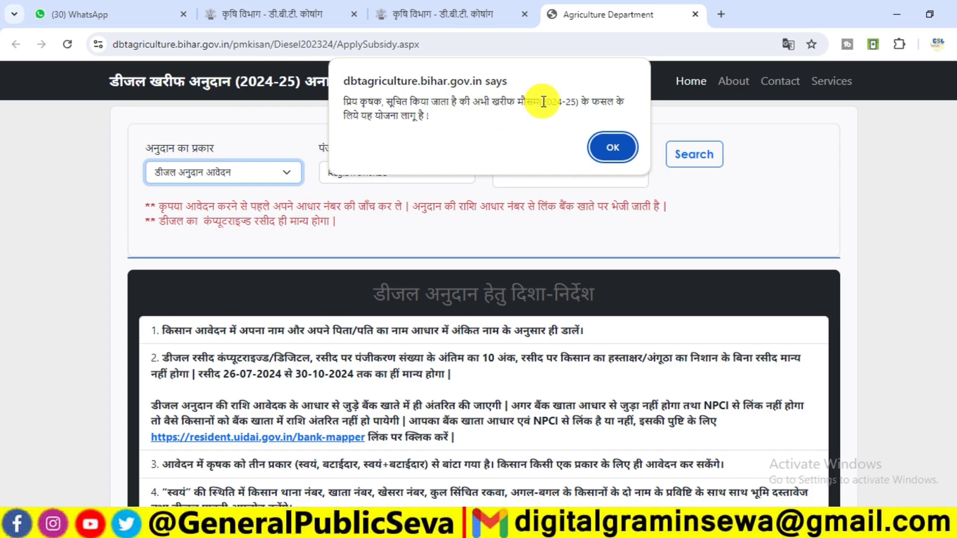
{"action": "left_click", "coordinate": [611, 148]}
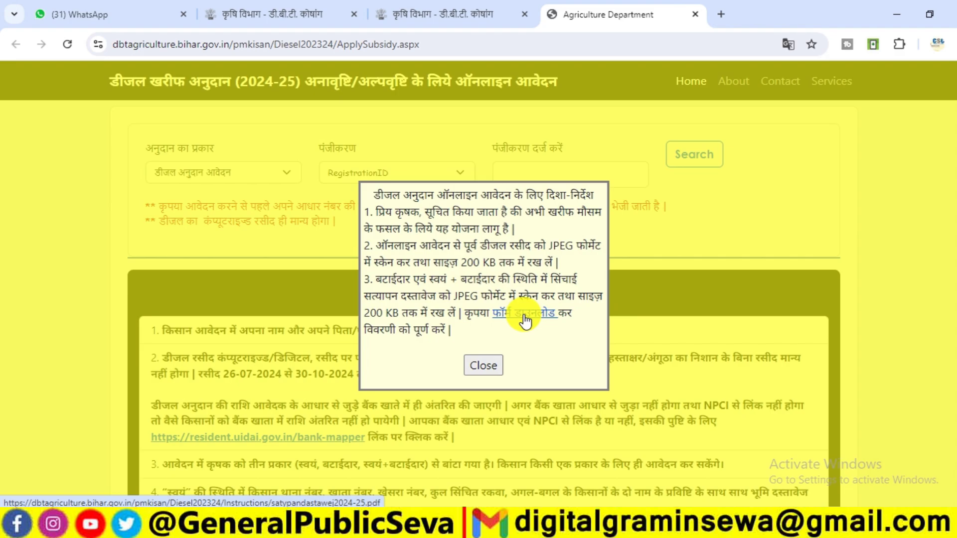
Step: Open the verification form linked in the guidelines and review its declaration, land table, witness table and verification section
{"action": "left_click", "coordinate": [521, 314]}
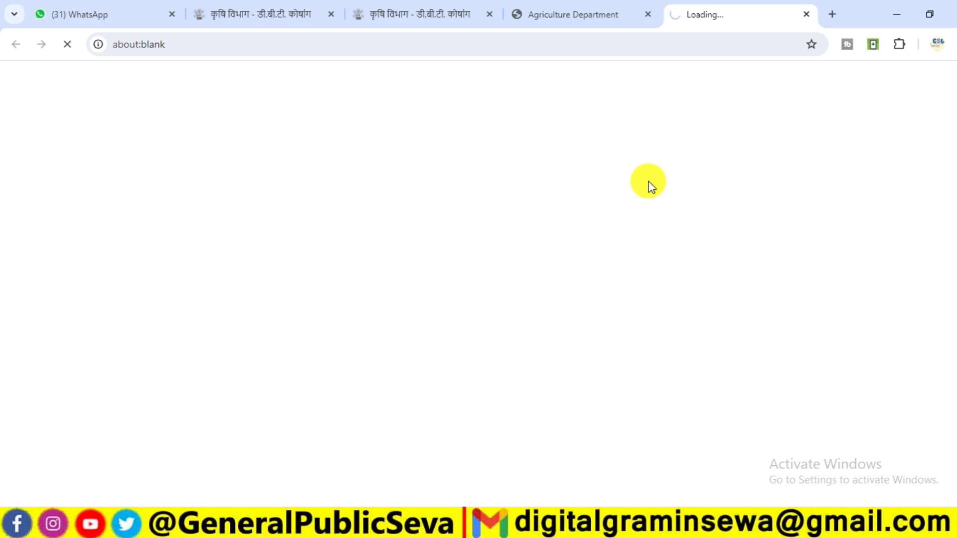
{"action": "left_click", "coordinate": [553, 15]}
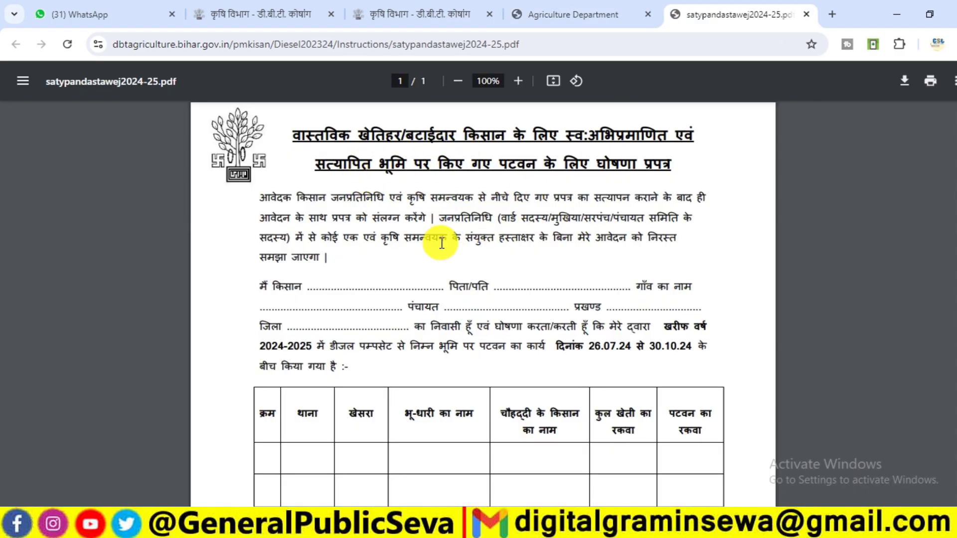
{"action": "scroll", "coordinate": [542, 225], "scroll_direction": "down", "scroll_amount": 6}
{"action": "scroll", "coordinate": [438, 256], "scroll_direction": "up", "scroll_amount": 5}
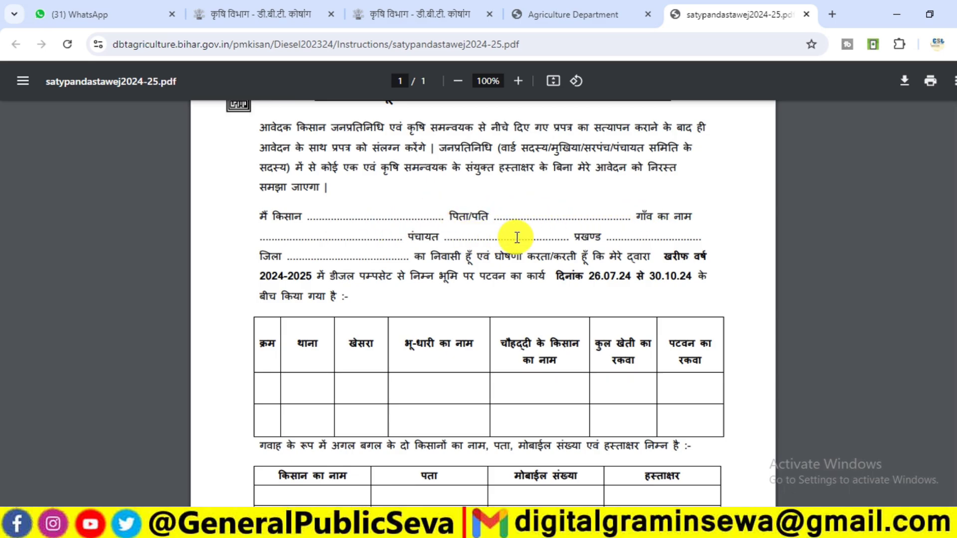
{"action": "scroll", "coordinate": [305, 279], "scroll_direction": "down", "scroll_amount": 1}
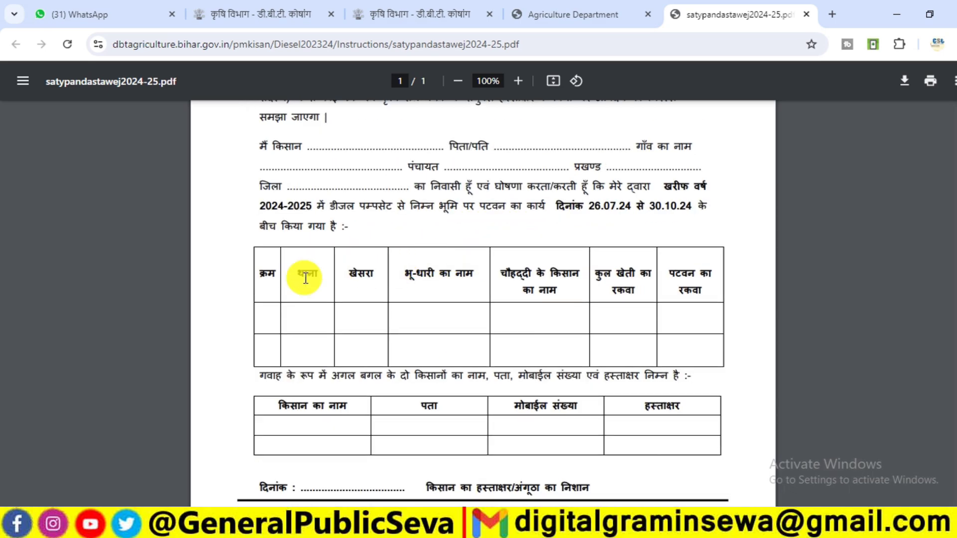
{"action": "scroll", "coordinate": [624, 306], "scroll_direction": "down", "scroll_amount": 2}
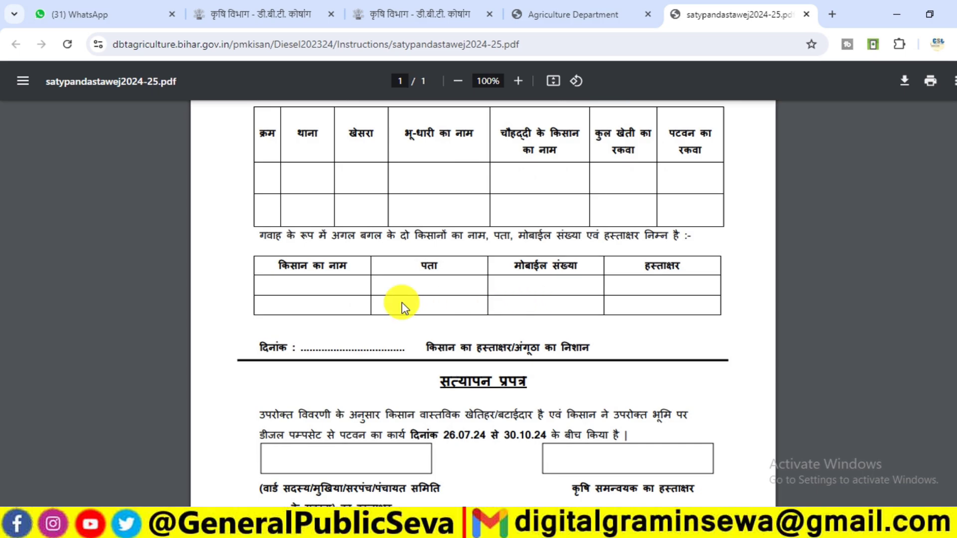
{"action": "scroll", "coordinate": [585, 301], "scroll_direction": "down", "scroll_amount": 1}
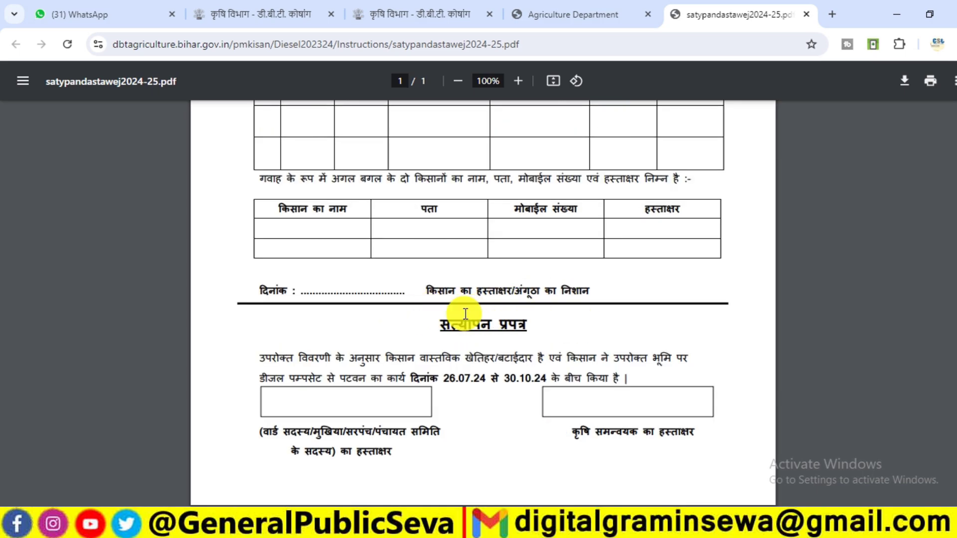
{"action": "scroll", "coordinate": [530, 286], "scroll_direction": "up", "scroll_amount": 6}
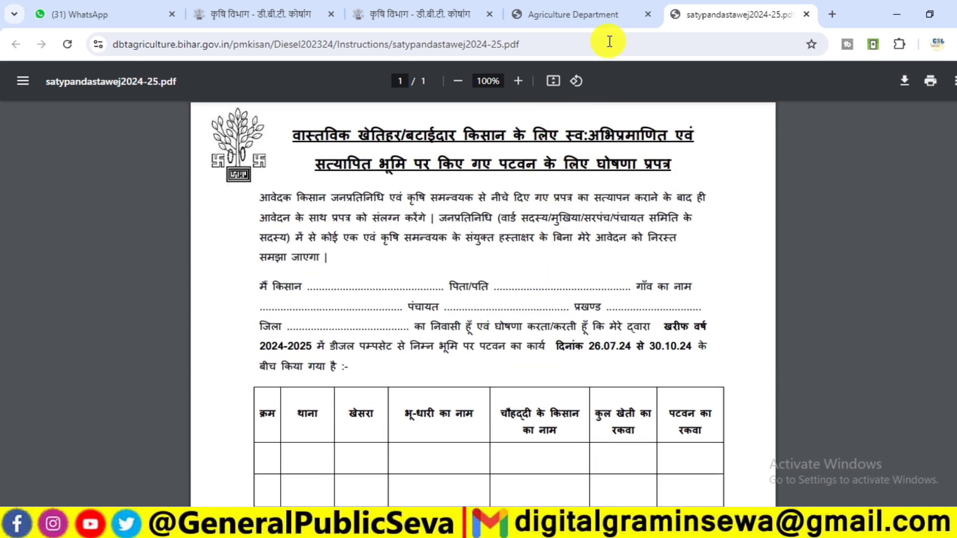
Step: Return to the diesel grant application, close the guidelines and look up the farmer by registration number
{"action": "left_click", "coordinate": [598, 15]}
{"action": "left_click", "coordinate": [483, 365]}
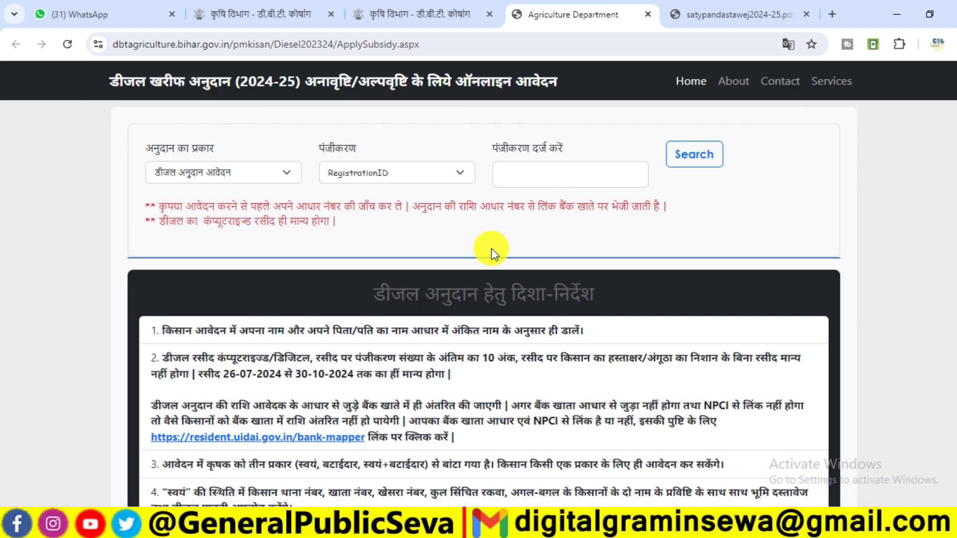
{"action": "left_click", "coordinate": [538, 167]}
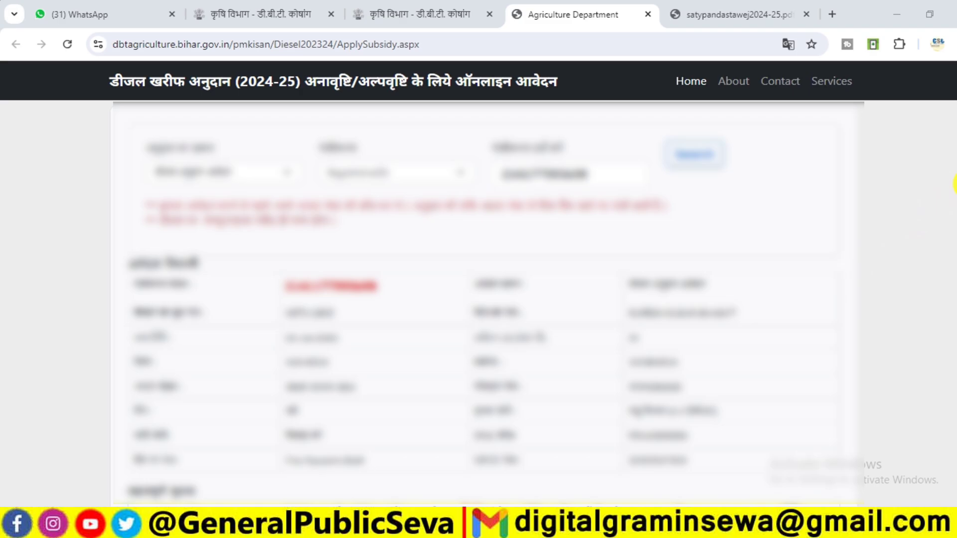
Step: In the land details, set the season to खरीफ, the crop to धान and the number of irrigations to 1
{"action": "scroll", "coordinate": [954, 184], "scroll_direction": "down", "scroll_amount": 7}
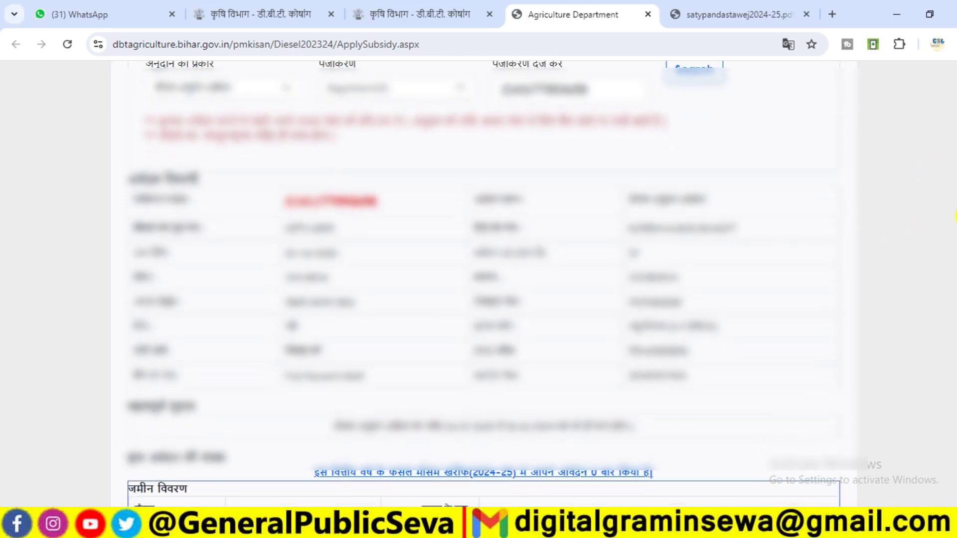
{"action": "scroll", "coordinate": [950, 324], "scroll_direction": "up", "scroll_amount": 2}
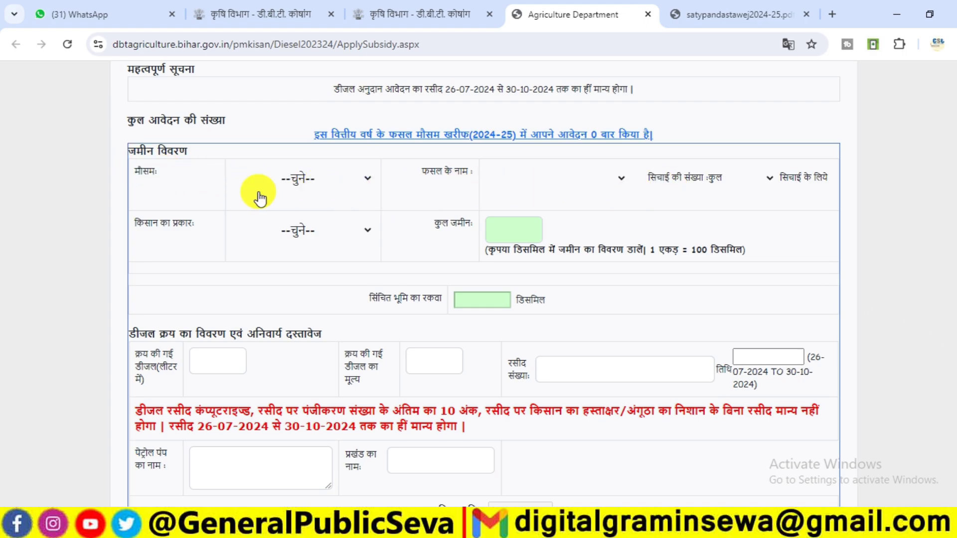
{"action": "left_click", "coordinate": [310, 189]}
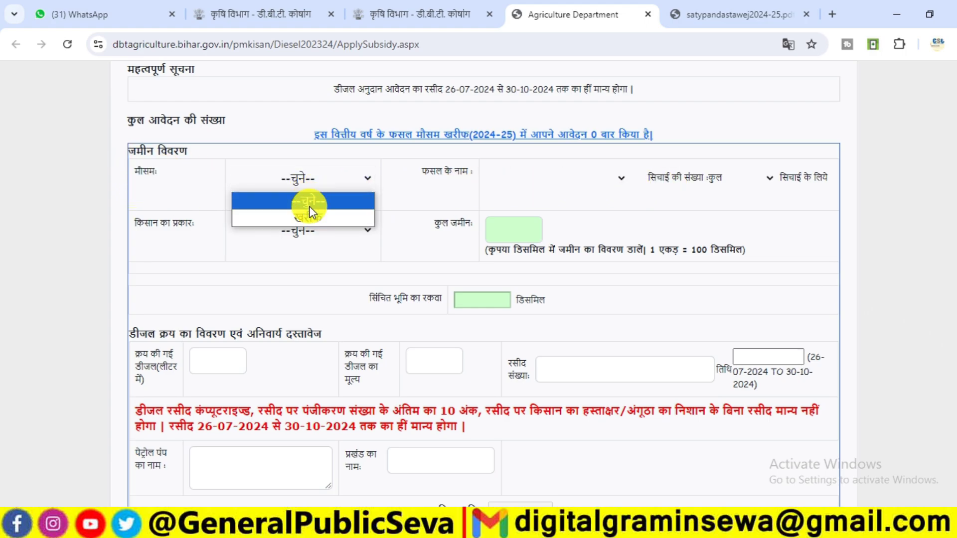
{"action": "left_click", "coordinate": [319, 220]}
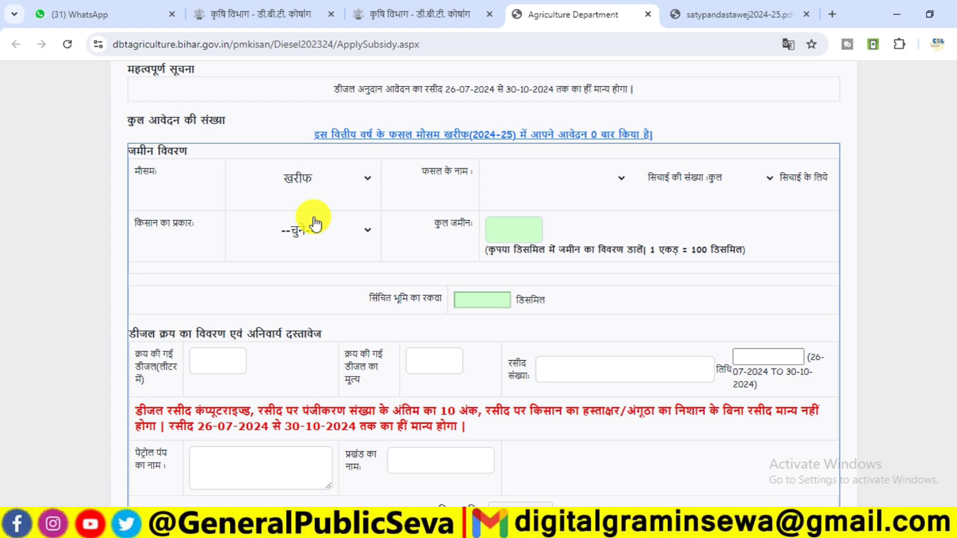
{"action": "left_click", "coordinate": [573, 184]}
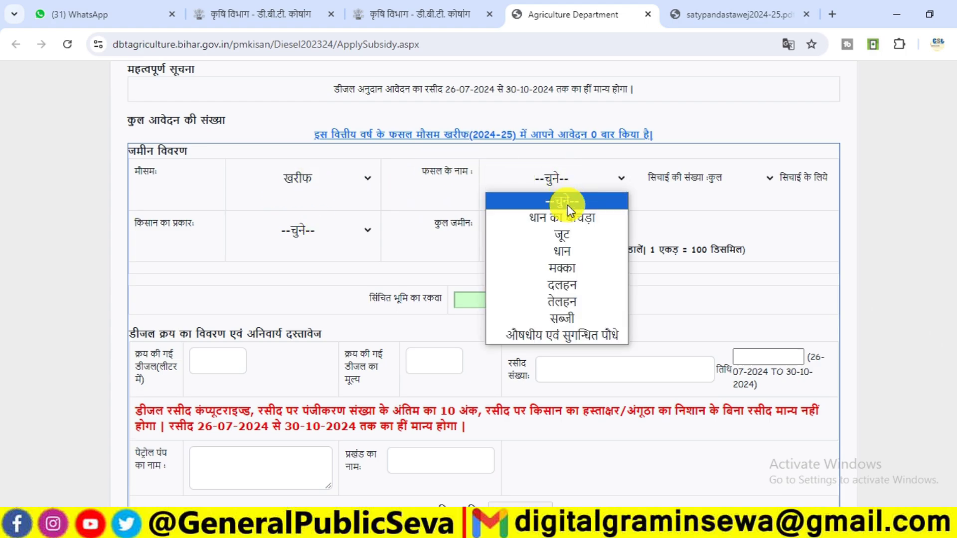
{"action": "left_click", "coordinate": [564, 252]}
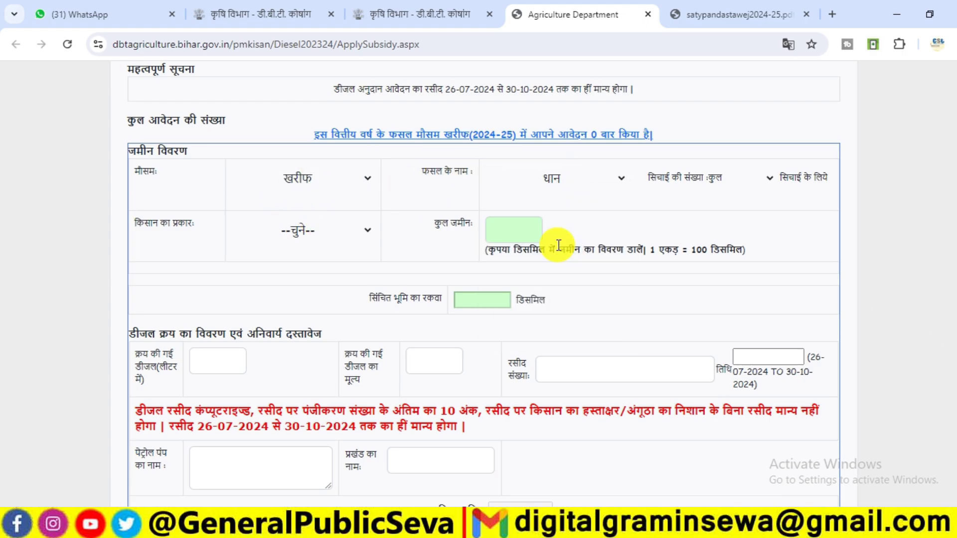
{"action": "left_click", "coordinate": [749, 180]}
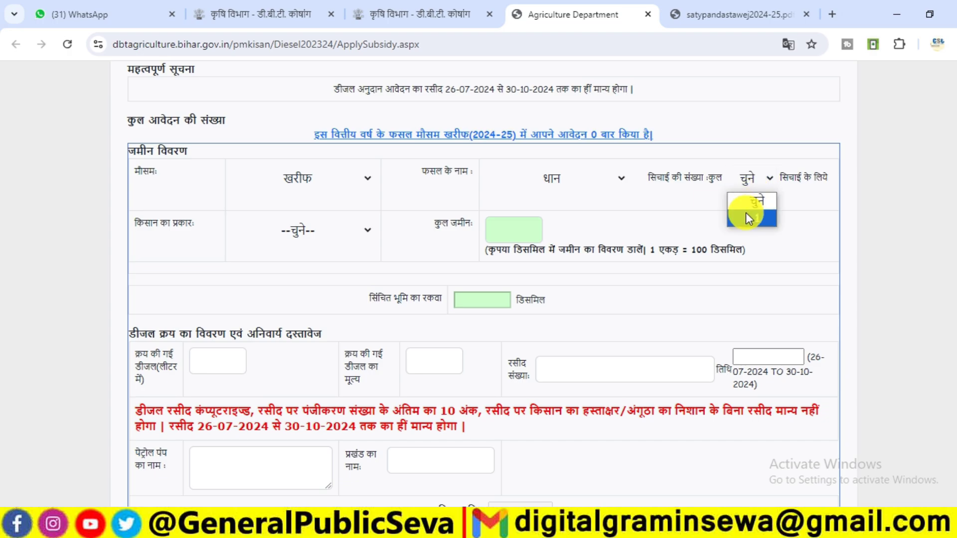
{"action": "left_click", "coordinate": [750, 220]}
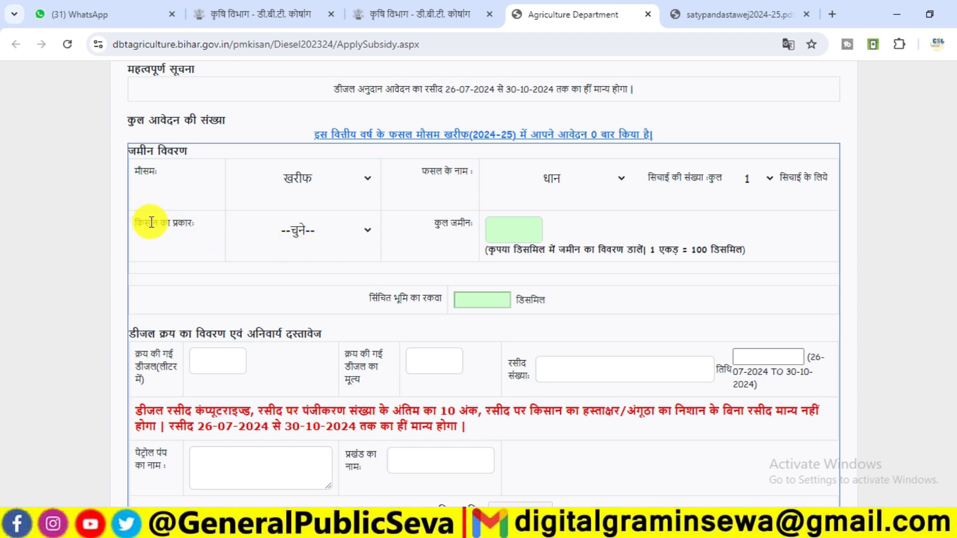
Step: Check the declaration form PDF for sharecropper farmers again, then return to the application
{"action": "left_click", "coordinate": [300, 234]}
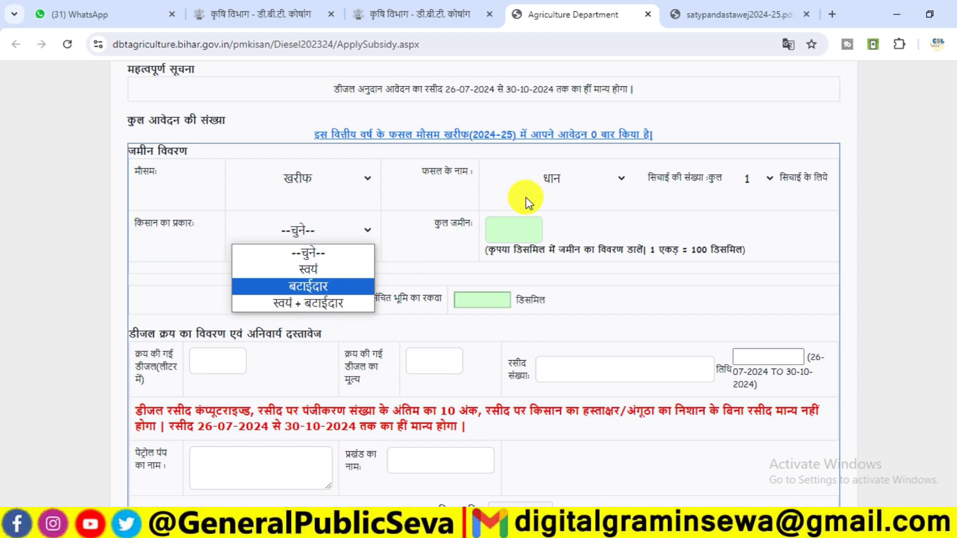
{"action": "left_click", "coordinate": [703, 10]}
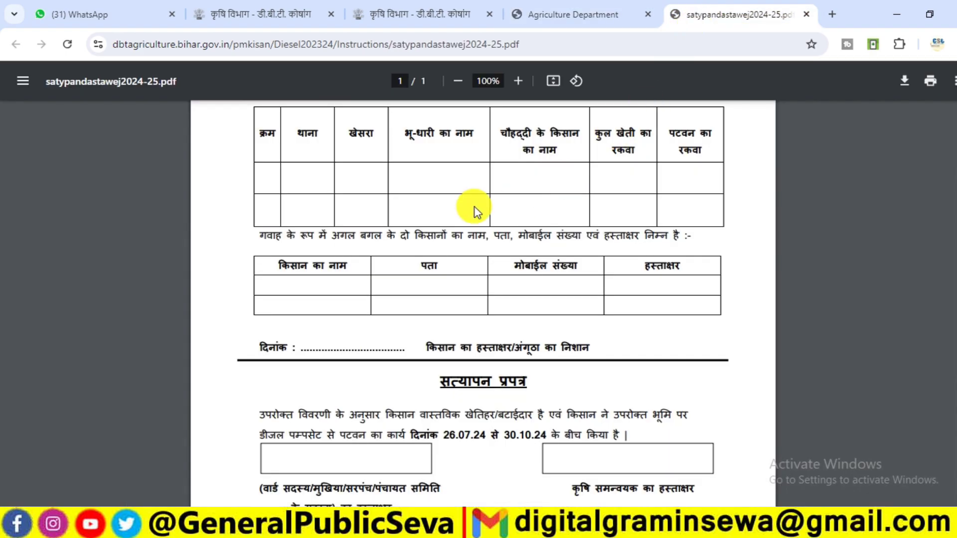
{"action": "scroll", "coordinate": [487, 271], "scroll_direction": "up", "scroll_amount": 5}
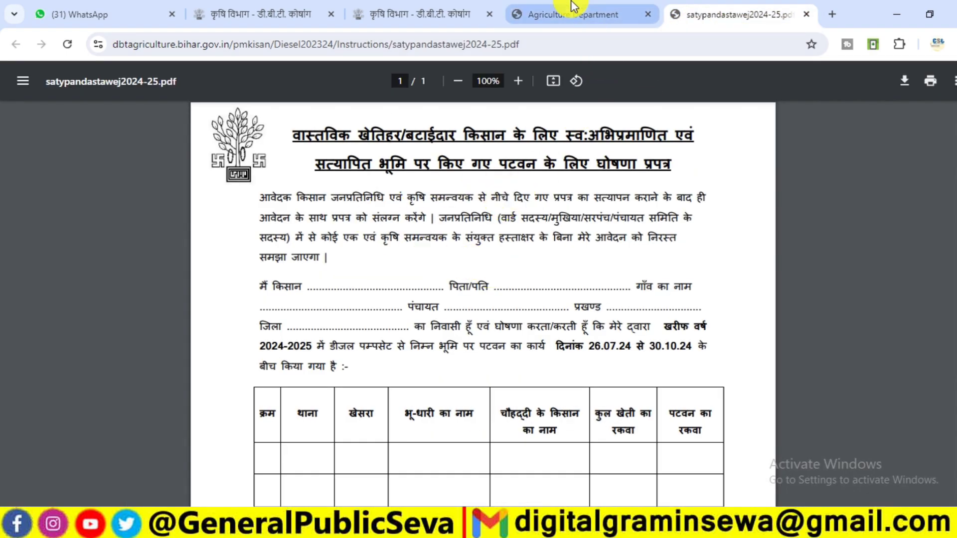
{"action": "left_click", "coordinate": [578, 14]}
Step: Set the farmer type to स्वयं and enter 320 decimals as the total land
{"action": "left_click", "coordinate": [300, 229]}
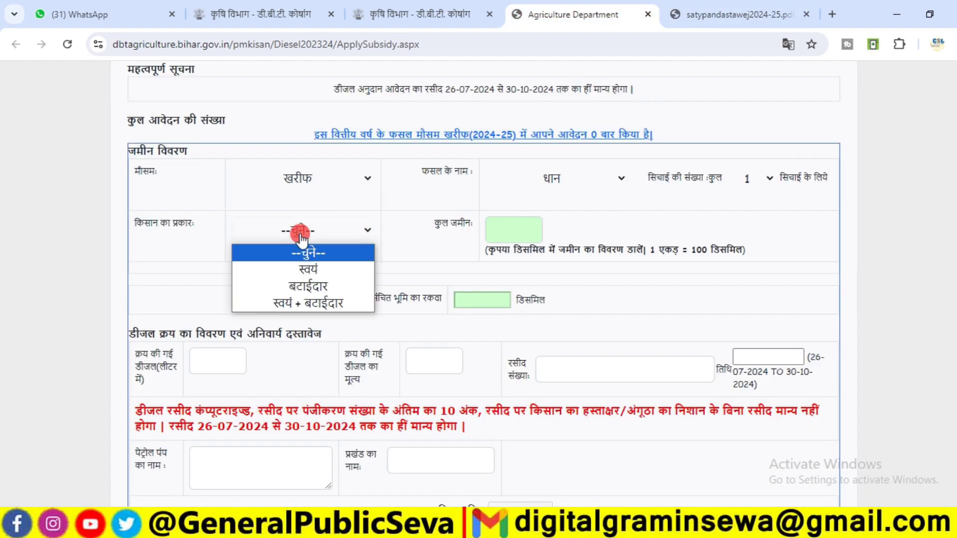
{"action": "left_click", "coordinate": [321, 271]}
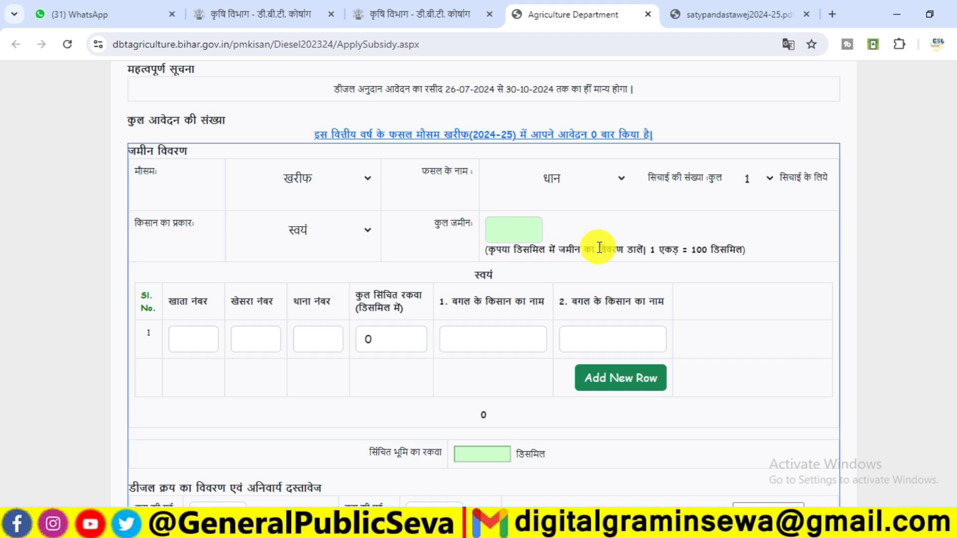
{"action": "left_click", "coordinate": [515, 229]}
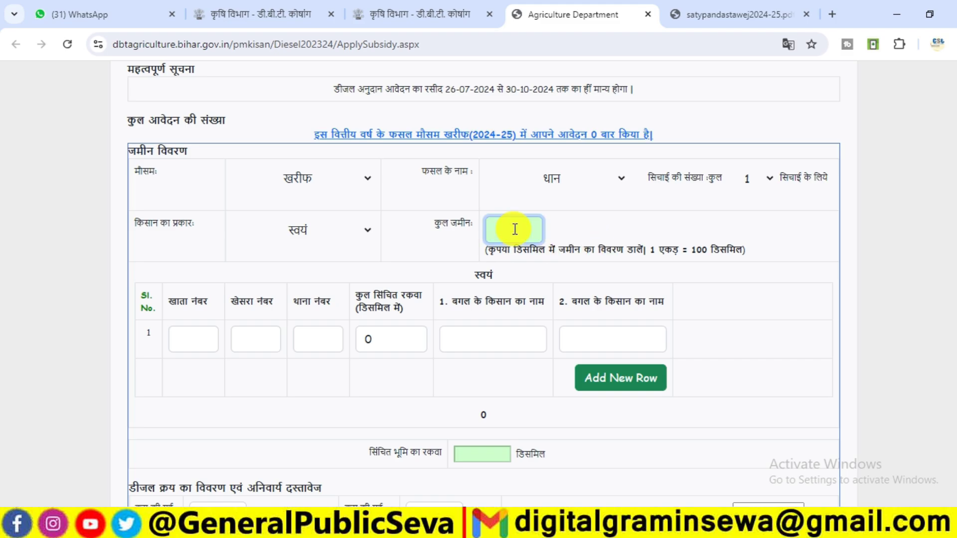
{"action": "type", "text": "320"}
{"action": "left_click", "coordinate": [621, 224]}
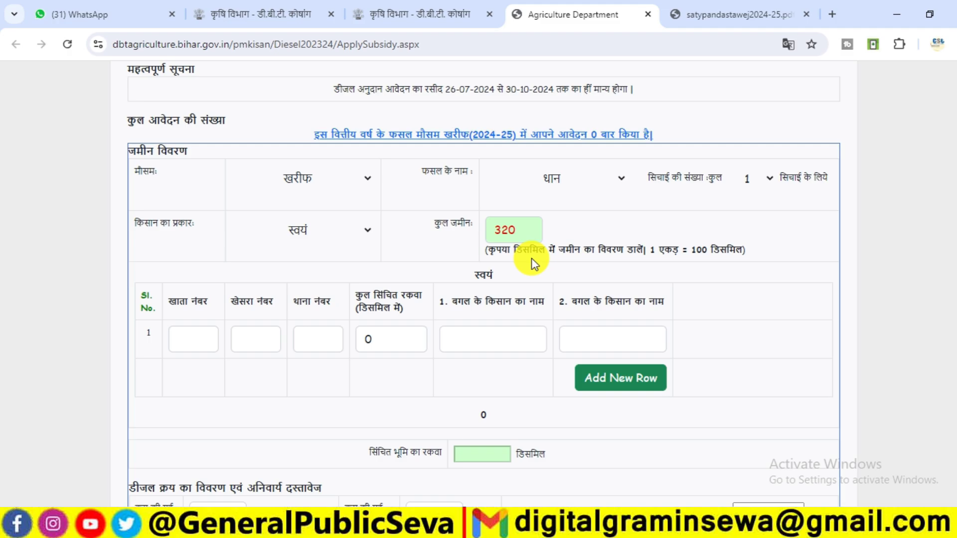
{"action": "scroll", "coordinate": [533, 264], "scroll_direction": "down", "scroll_amount": 1}
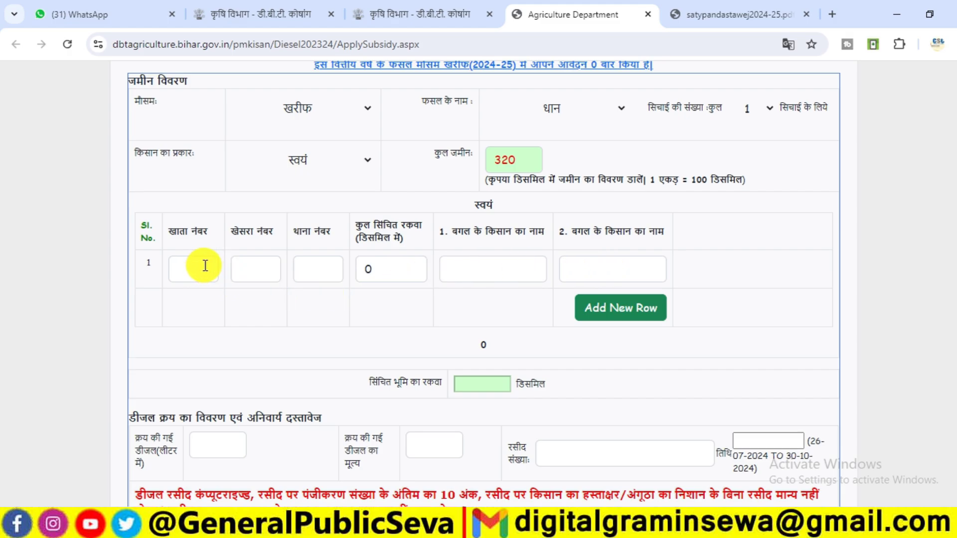
{"action": "left_click", "coordinate": [182, 267]}
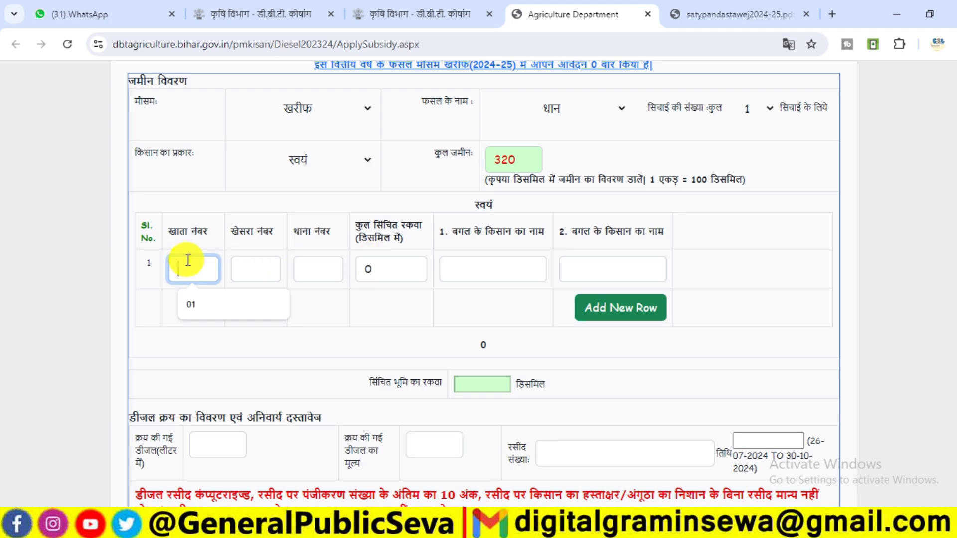
{"action": "left_click", "coordinate": [251, 261]}
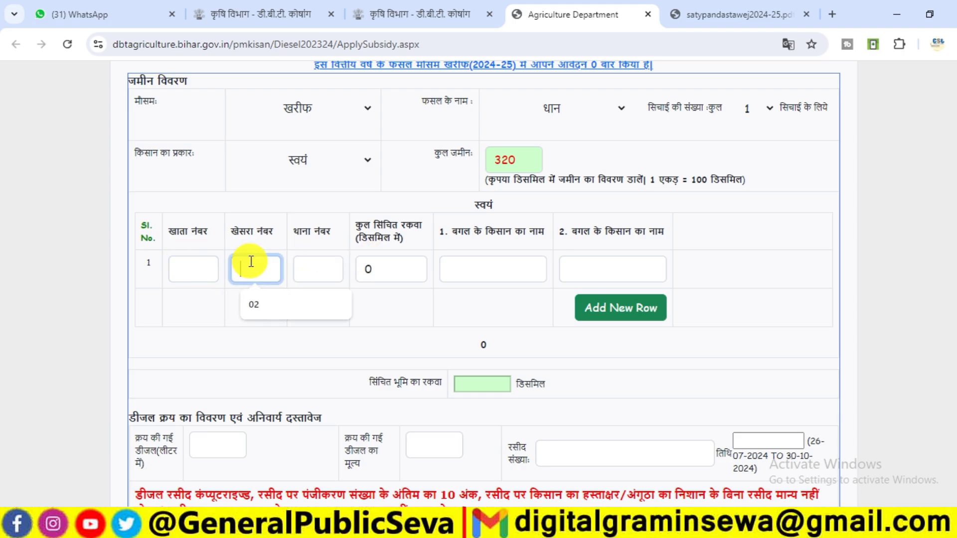
{"action": "left_click", "coordinate": [299, 263]}
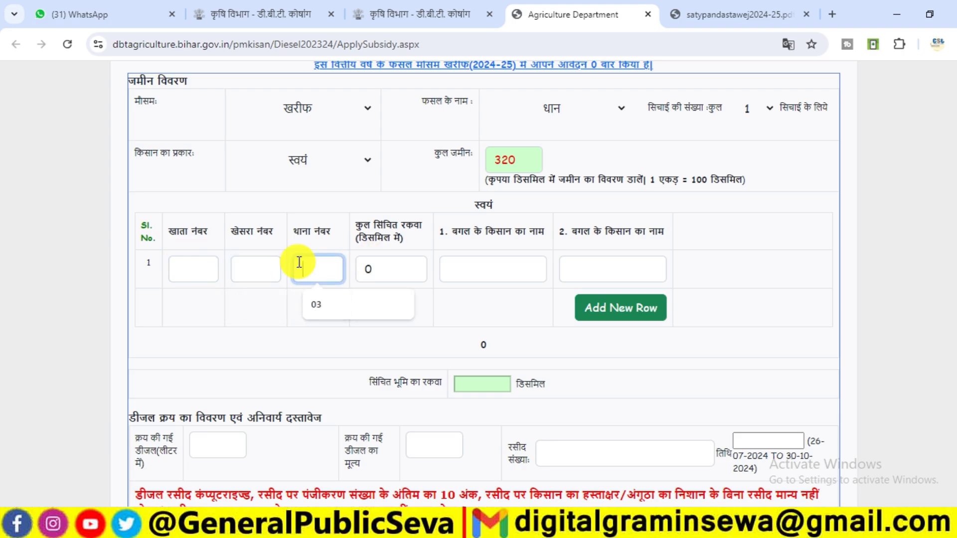
{"action": "left_click", "coordinate": [388, 265]}
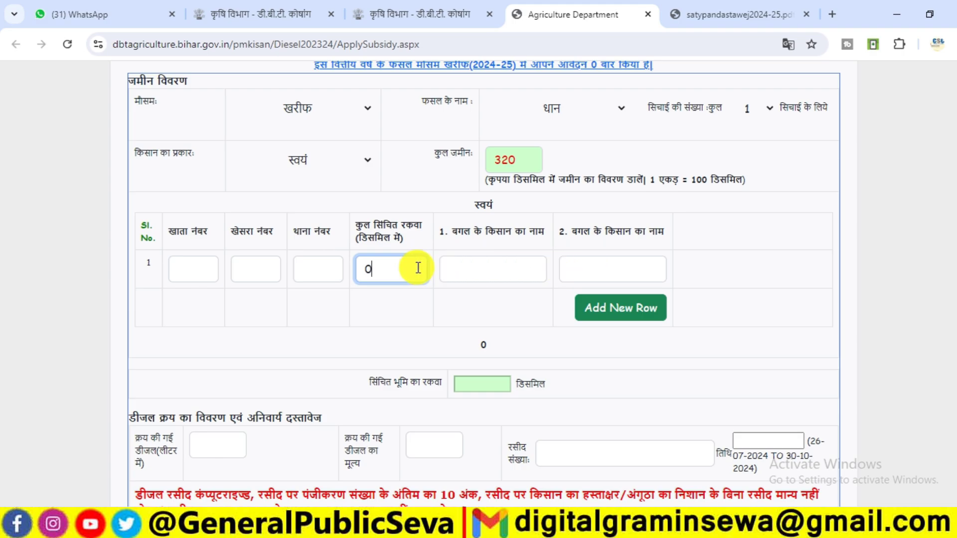
{"action": "left_click", "coordinate": [477, 268]}
{"action": "left_click", "coordinate": [594, 265]}
{"action": "left_click", "coordinate": [256, 290]}
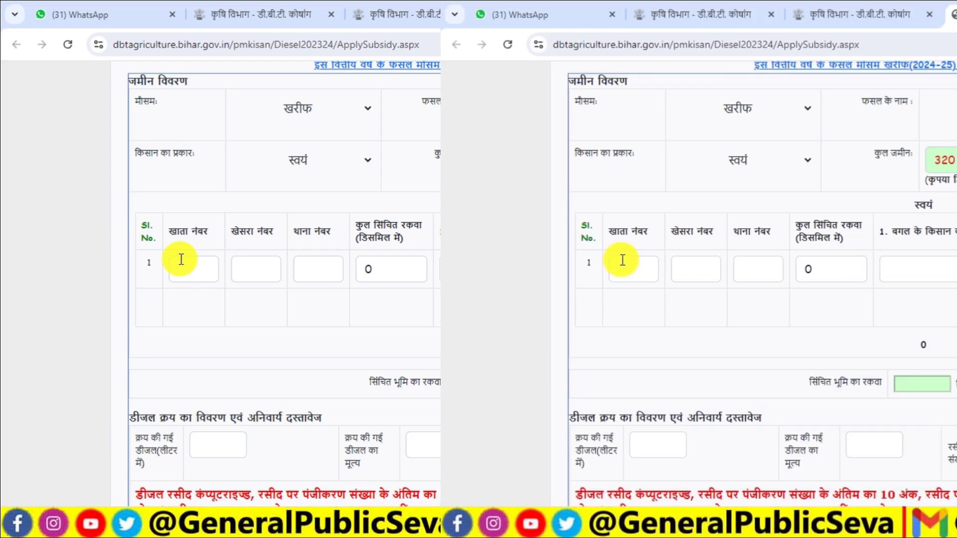
Step: Fill the first plot row with खाता नंबर 01, खेसरा नंबर 02, थाना नंबर 03 and an irrigated area of 50 decimals
{"action": "left_click", "coordinate": [182, 262]}
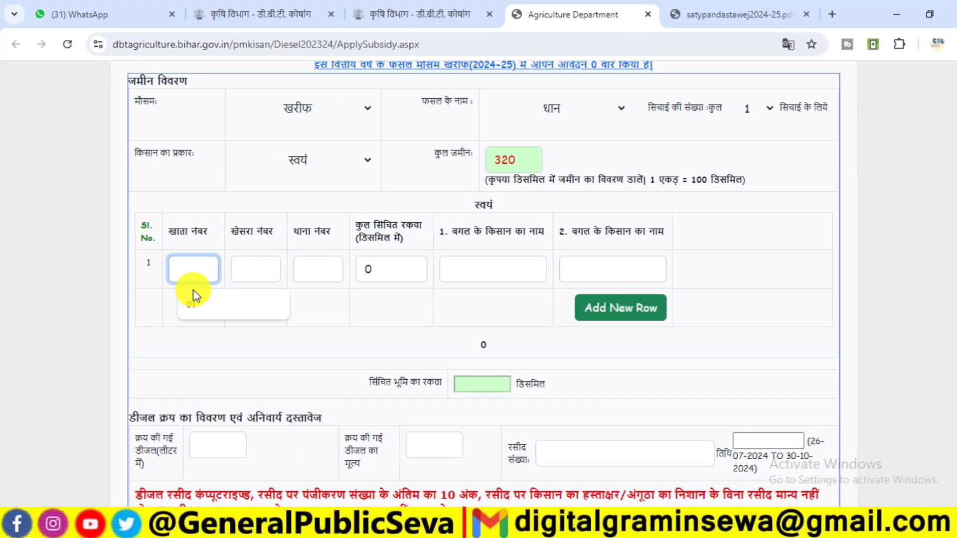
{"action": "left_click", "coordinate": [193, 304]}
{"action": "left_click", "coordinate": [248, 265]}
{"action": "left_click", "coordinate": [259, 303]}
{"action": "left_click", "coordinate": [312, 266]}
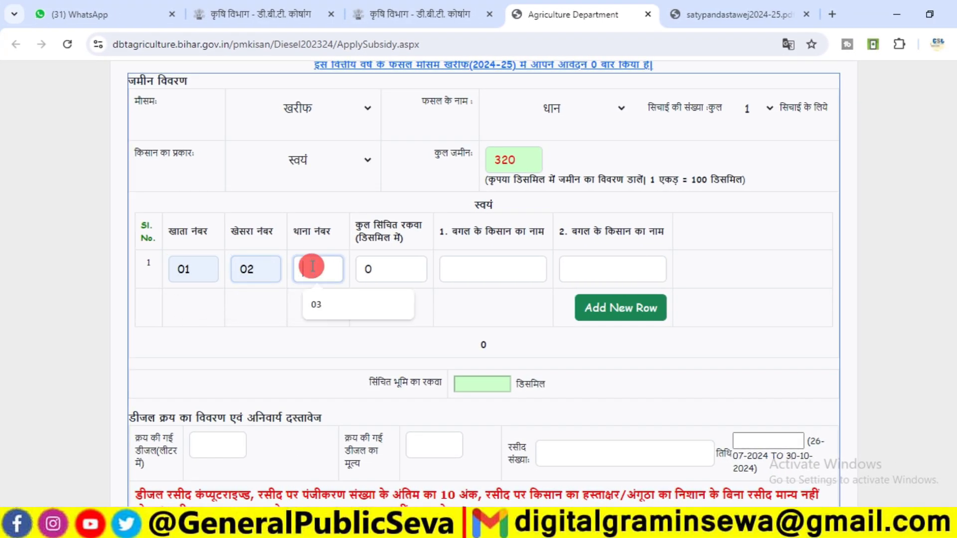
{"action": "left_click", "coordinate": [317, 305]}
{"action": "left_click", "coordinate": [382, 265]}
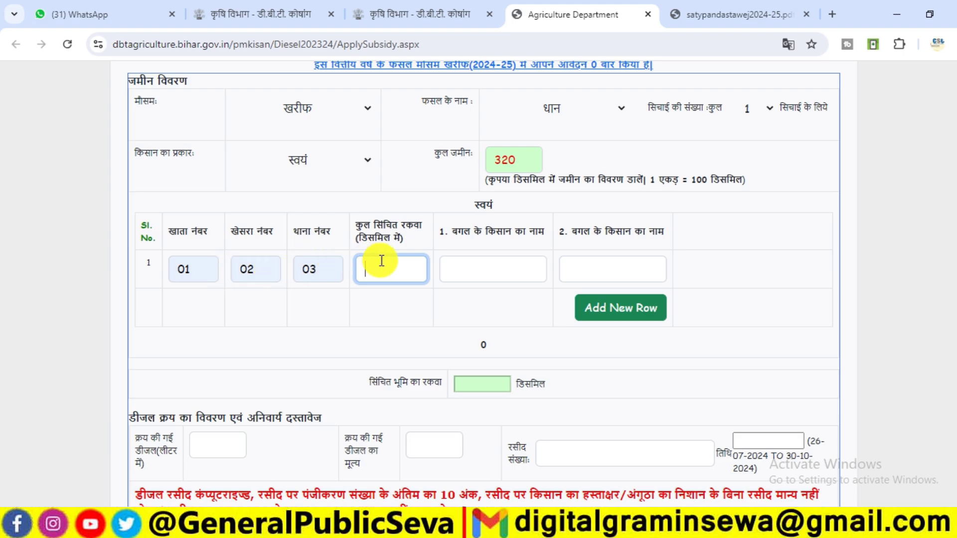
{"action": "type", "text": "50"}
Step: Enter the names of both neighbouring farmers in the first plot row
{"action": "left_click", "coordinate": [473, 263]}
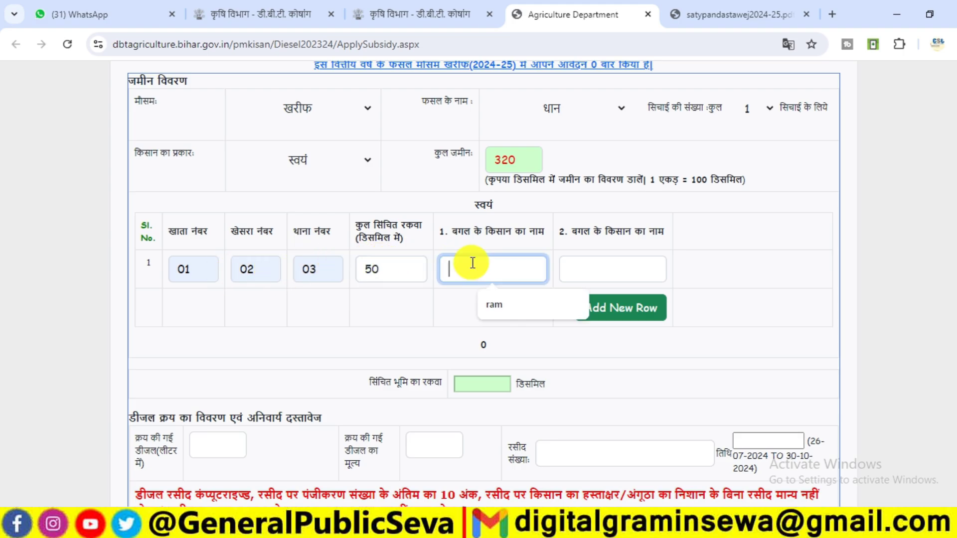
{"action": "left_click", "coordinate": [492, 305]}
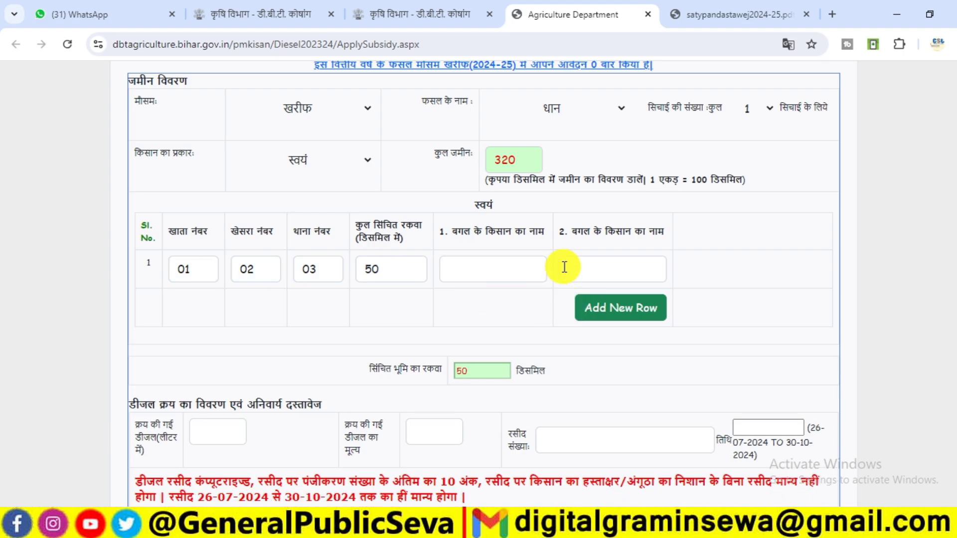
{"action": "left_click", "coordinate": [492, 271]}
{"action": "left_click", "coordinate": [513, 305]}
{"action": "left_click", "coordinate": [588, 269]}
{"action": "left_click", "coordinate": [605, 305]}
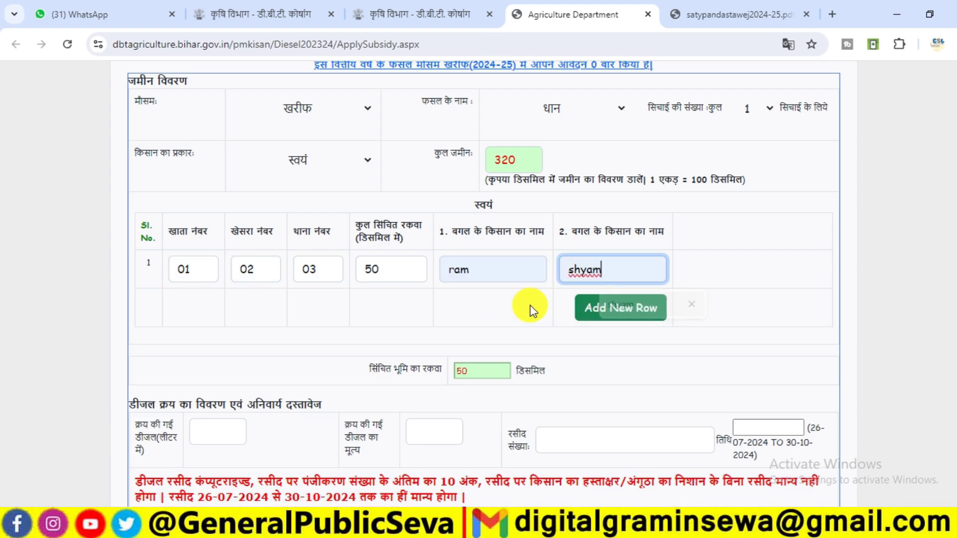
Step: Add a second plot row with खाता नंबर 02, खेसरा नंबर 03, थाना नंबर 03 and an irrigated area of 100 decimals
{"action": "left_click", "coordinate": [528, 305]}
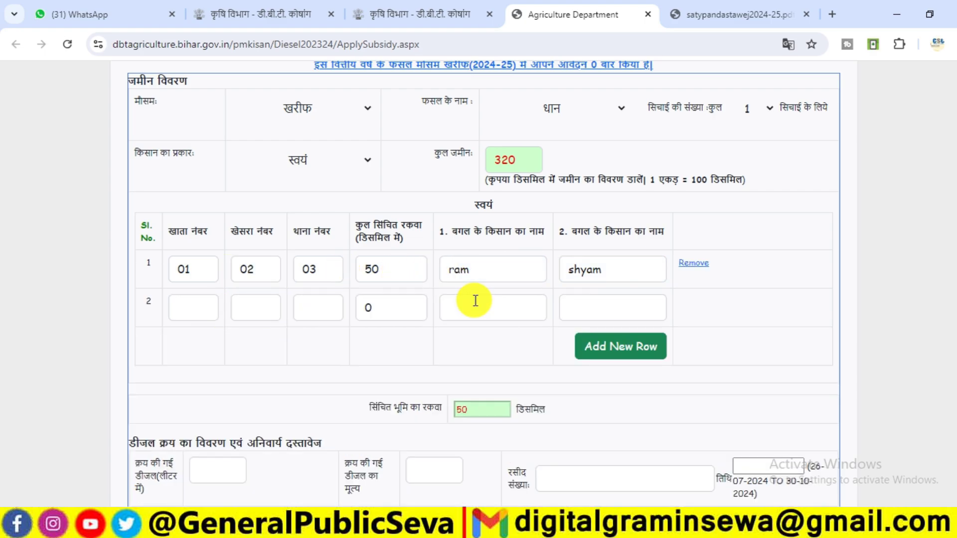
{"action": "left_click", "coordinate": [193, 302]}
{"action": "type", "text": "02"}
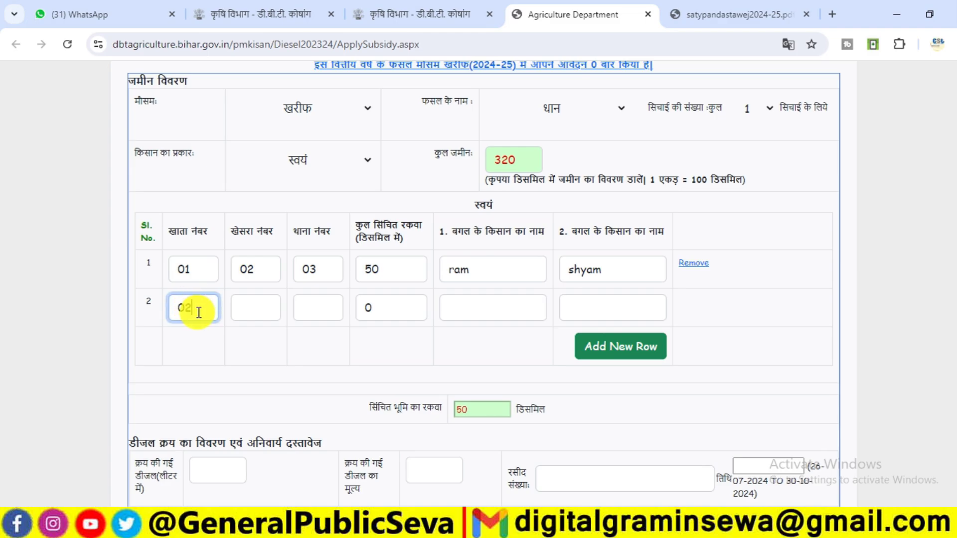
{"action": "left_click", "coordinate": [245, 301]}
{"action": "type", "text": "03"}
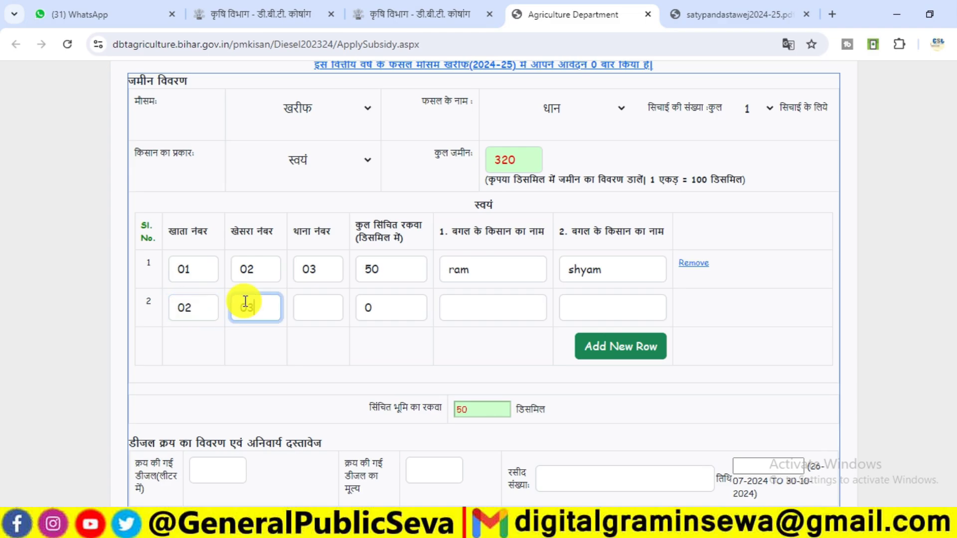
{"action": "left_click", "coordinate": [324, 300]}
{"action": "type", "text": "03"}
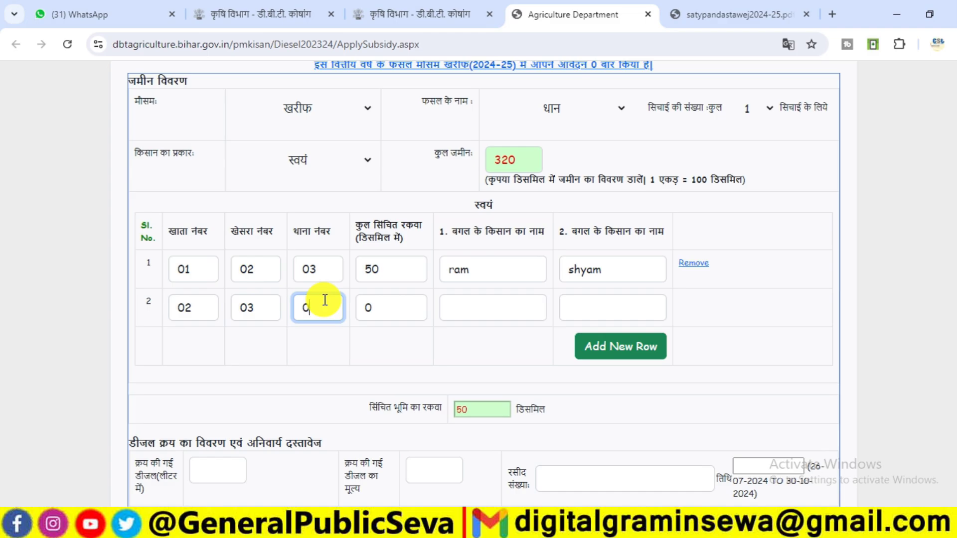
{"action": "left_click", "coordinate": [374, 302]}
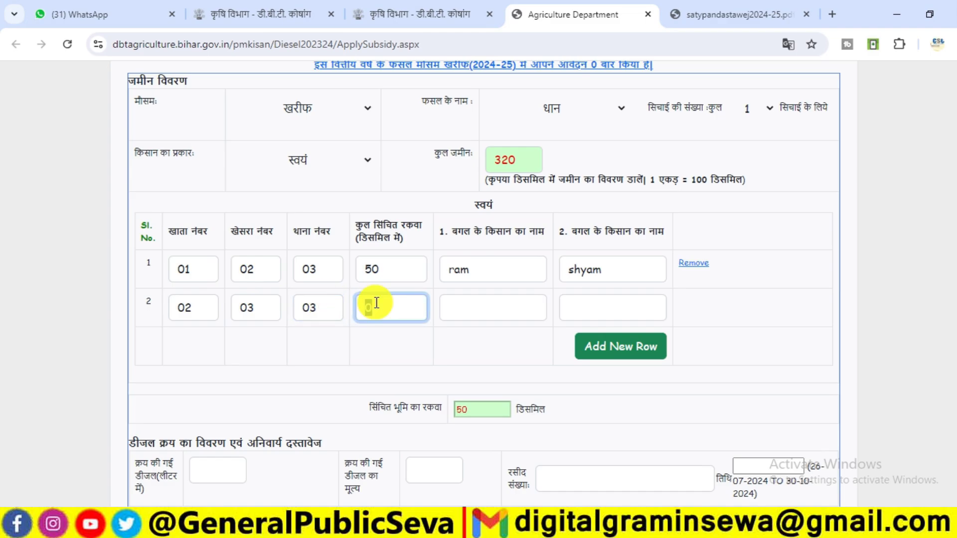
{"action": "type", "text": "100"}
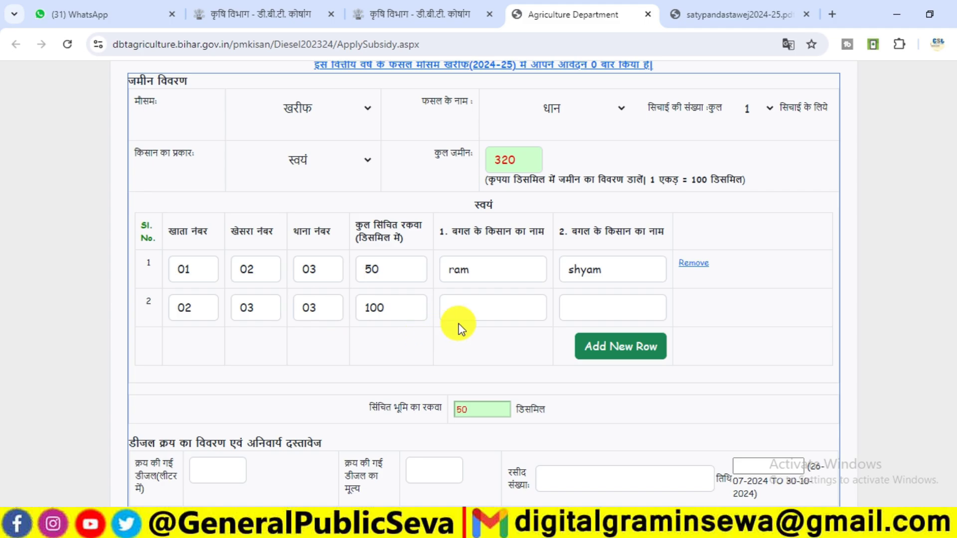
Step: Enter the names of both neighbouring farmers in the second plot row
{"action": "left_click", "coordinate": [487, 306]}
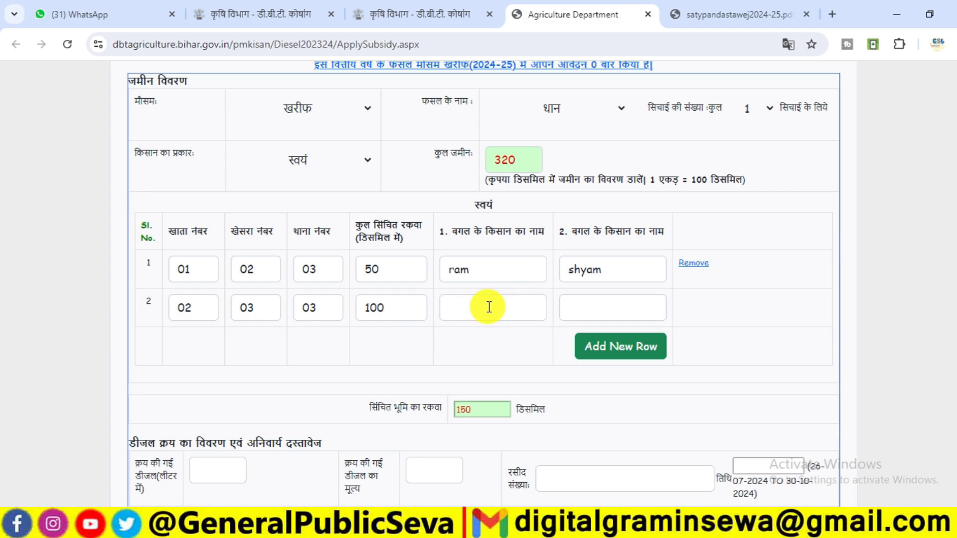
{"action": "left_click", "coordinate": [487, 306]}
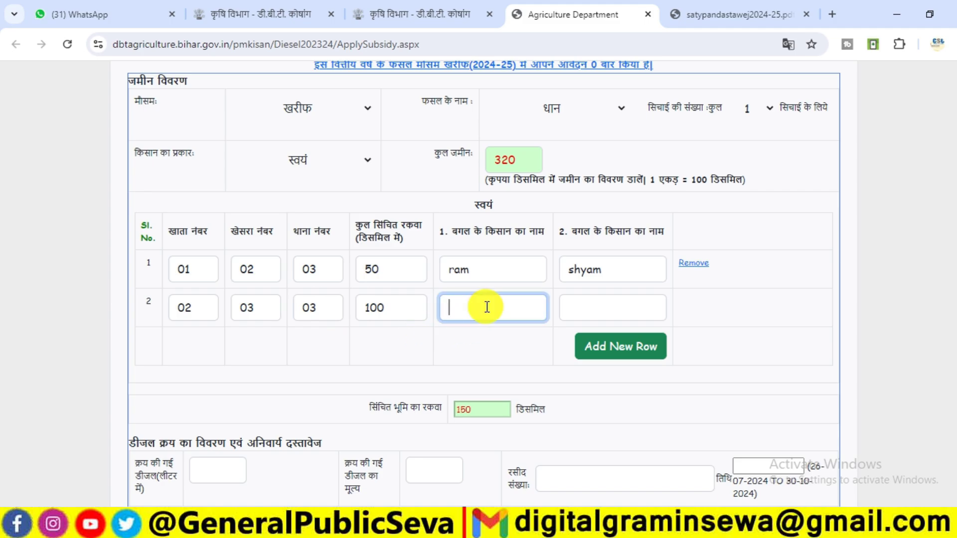
{"action": "type", "text": "shyam"}
{"action": "key", "text": "Tab"}
{"action": "type", "text": "ram"}
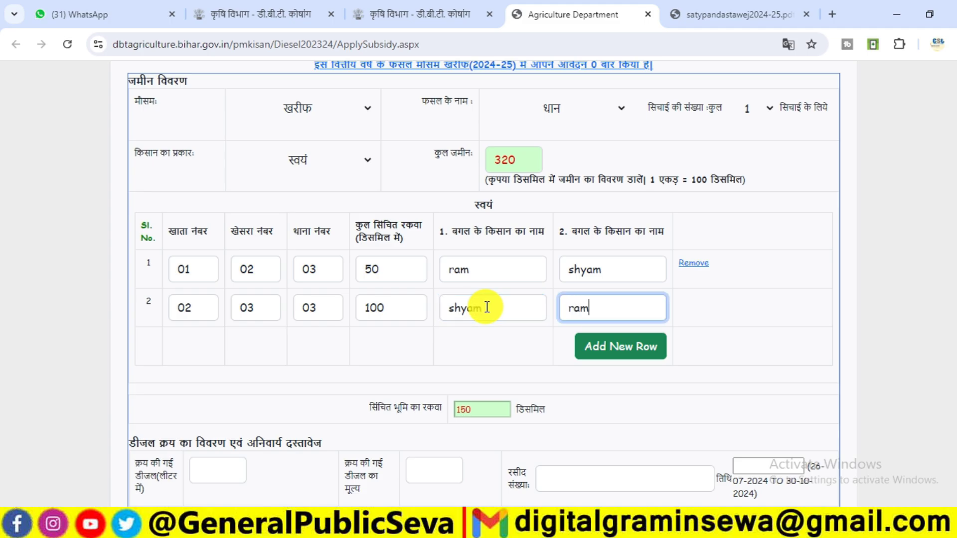
{"action": "left_click", "coordinate": [728, 318]}
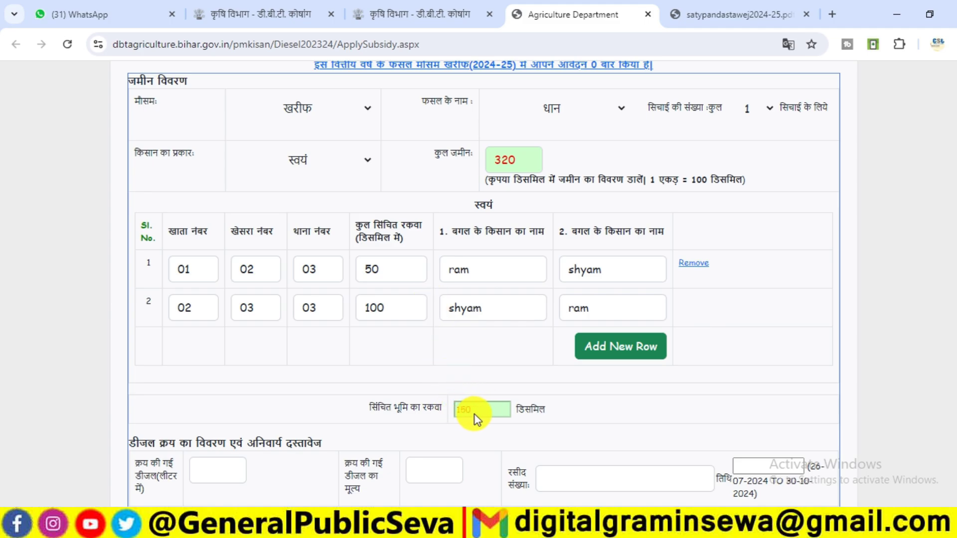
Step: Add a third plot row with खाता नंबर 03, खेसरा नंबर 04, थाना नंबर 03 and an irrigated area of 170 decimals
{"action": "scroll", "coordinate": [474, 418], "scroll_direction": "down", "scroll_amount": 4}
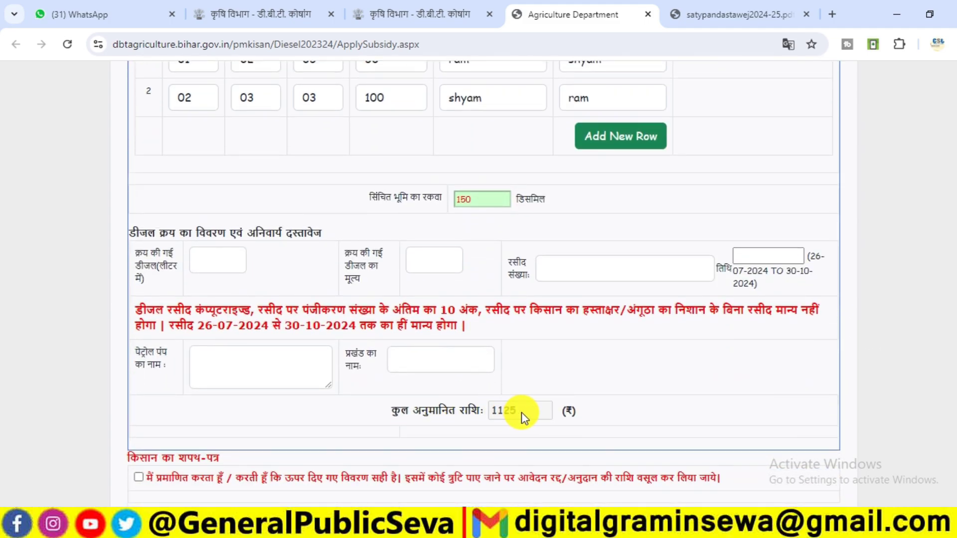
{"action": "scroll", "coordinate": [522, 412], "scroll_direction": "up", "scroll_amount": 3}
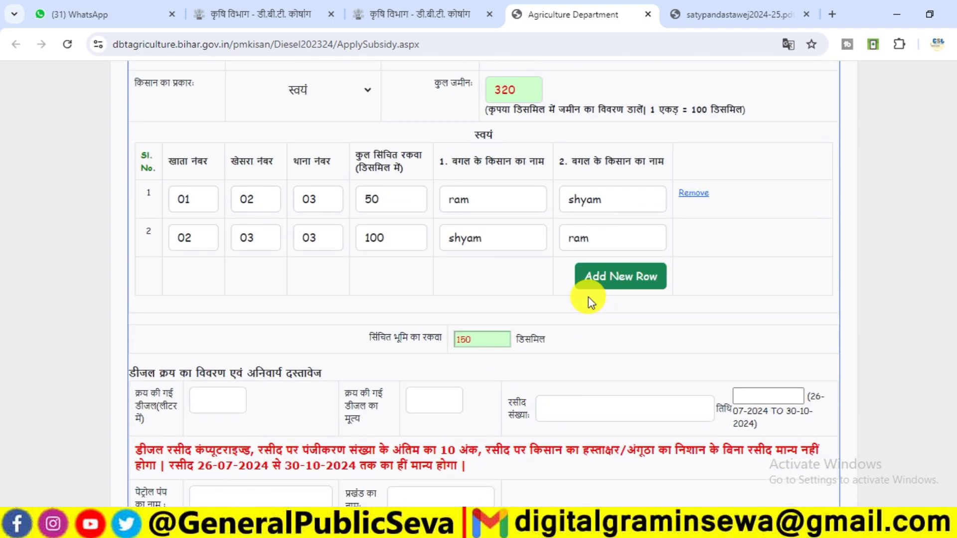
{"action": "left_click", "coordinate": [610, 275]}
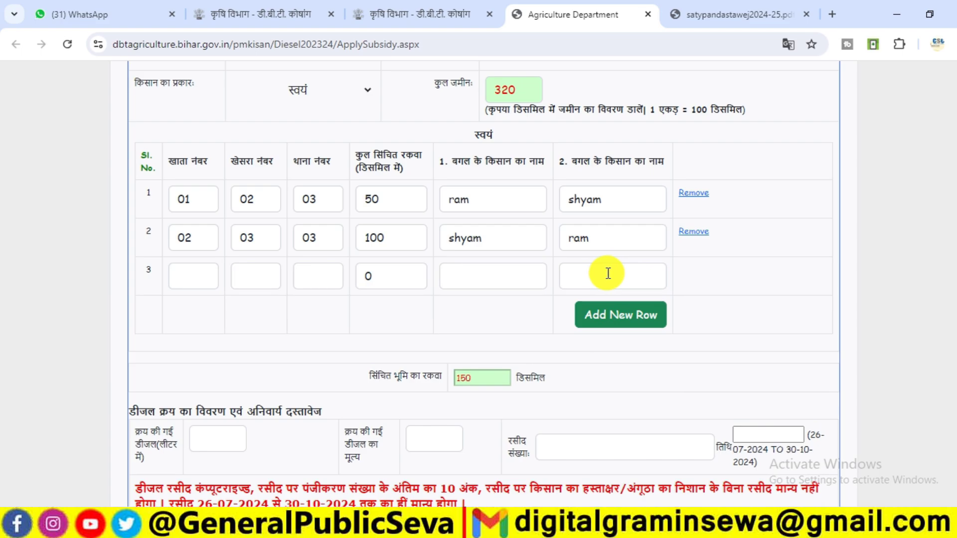
{"action": "left_click", "coordinate": [199, 272]}
{"action": "type", "text": "03"}
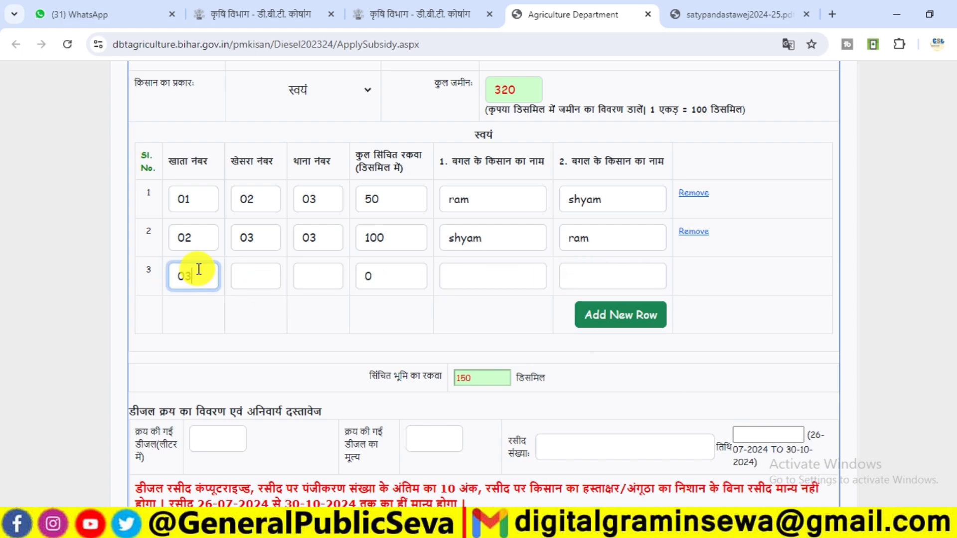
{"action": "left_click", "coordinate": [255, 271]}
{"action": "type", "text": "0"}
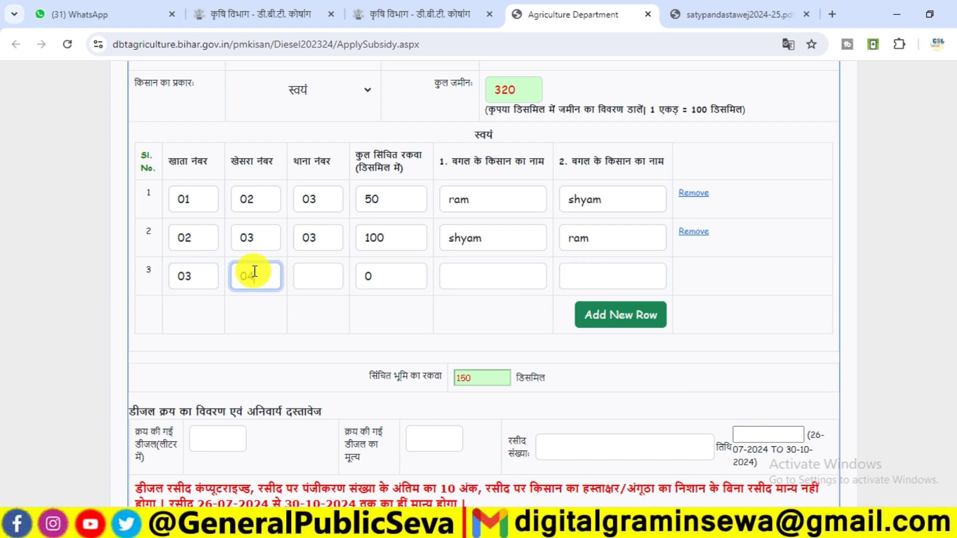
{"action": "type", "text": "4"}
{"action": "left_click", "coordinate": [332, 273]}
{"action": "type", "text": "03"}
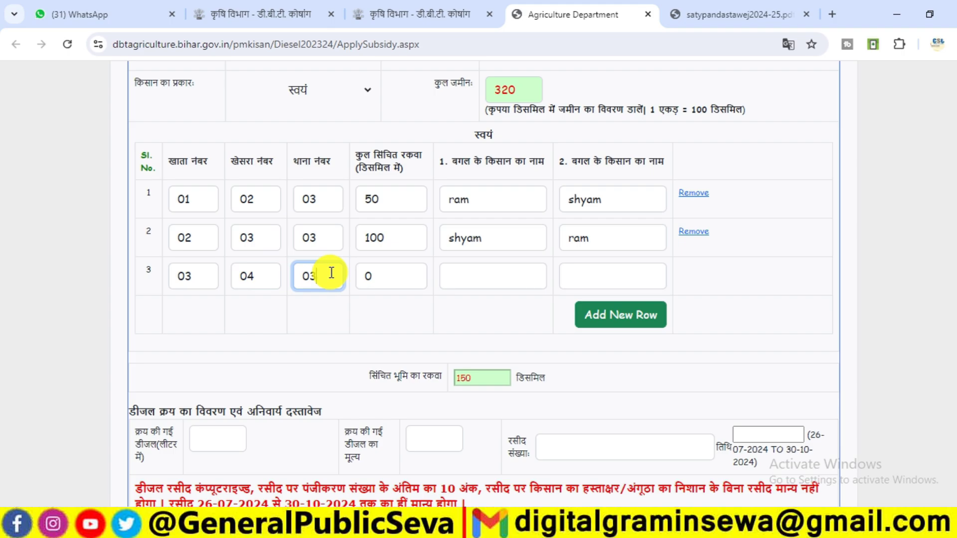
{"action": "left_click", "coordinate": [377, 269]}
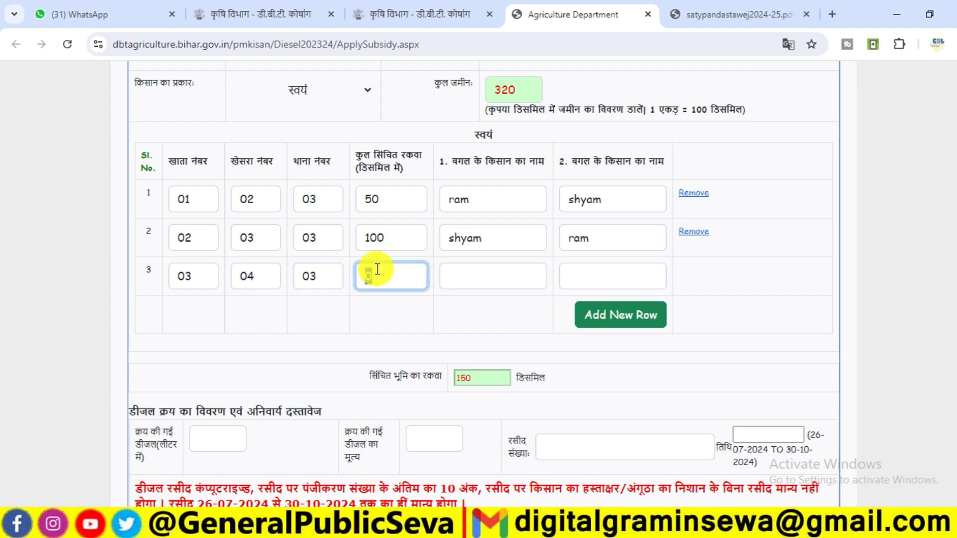
{"action": "type", "text": "170"}
{"action": "left_click", "coordinate": [485, 269]}
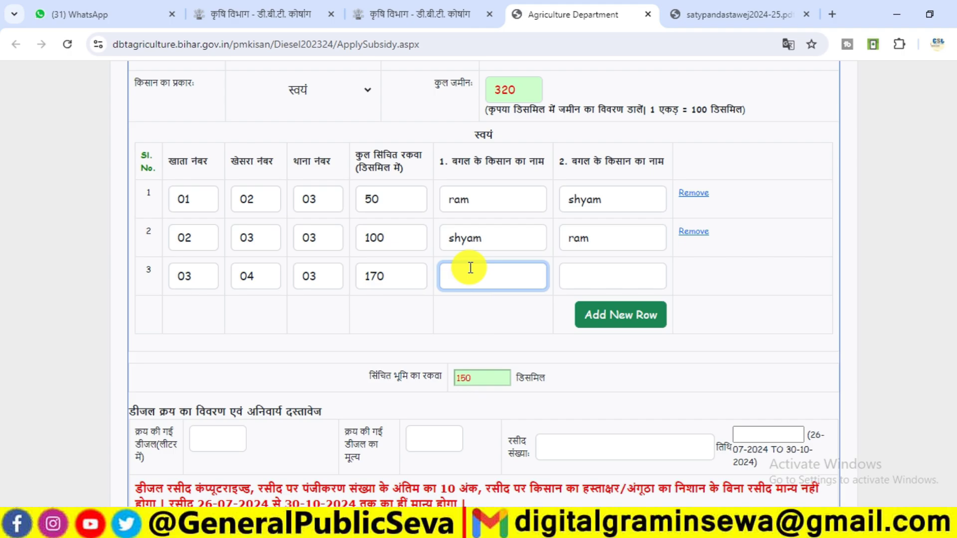
{"action": "type", "text": "mohan"}
{"action": "key", "text": "Tab"}
{"action": "type", "text": "yam"}
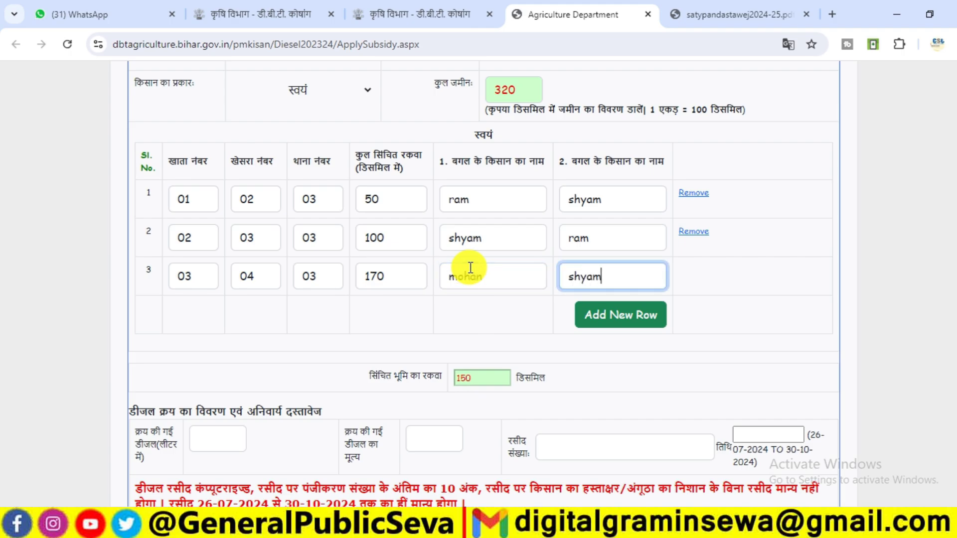
{"action": "left_click", "coordinate": [727, 312]}
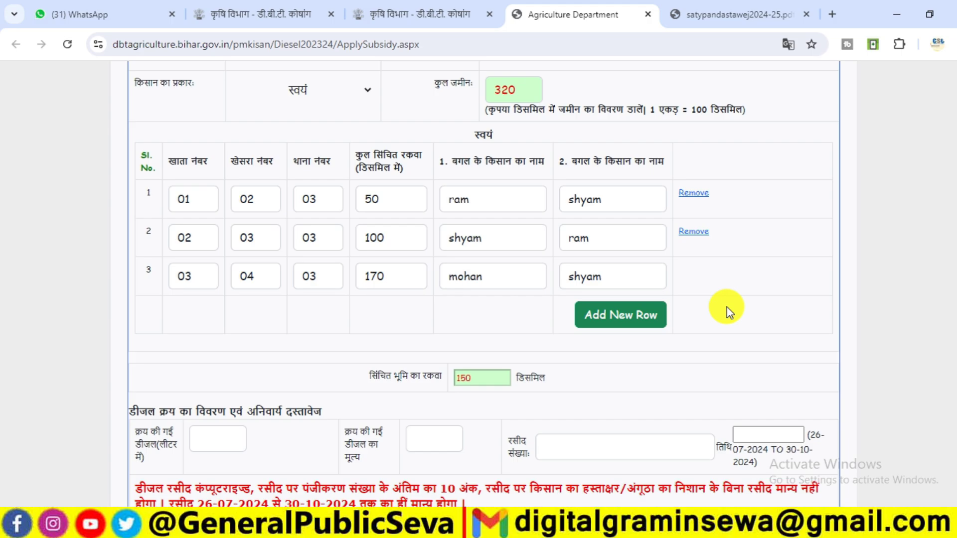
Step: Enter the names of both neighbouring farmers in the third plot row and check the estimated total subsidy amount
{"action": "left_click", "coordinate": [472, 277]}
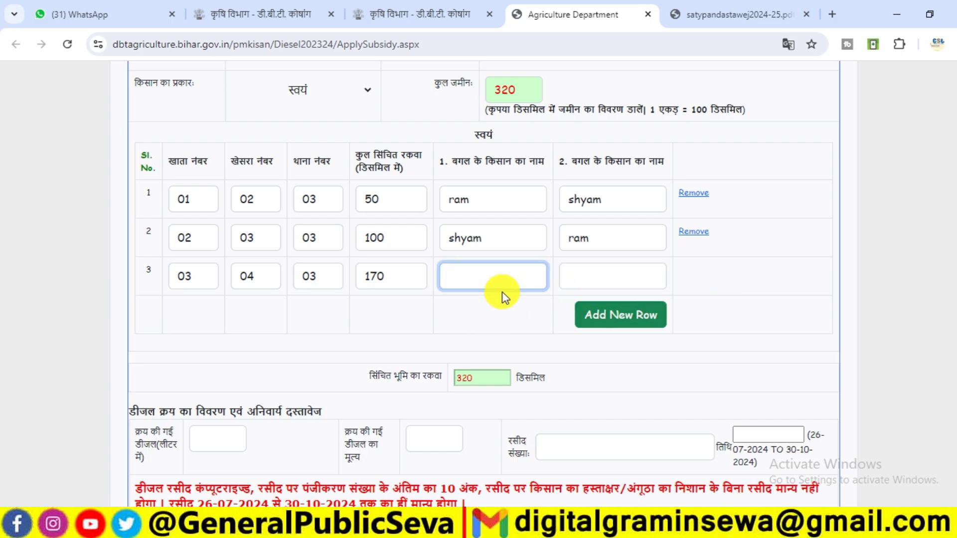
{"action": "type", "text": "mohan"}
{"action": "key", "text": "Tab"}
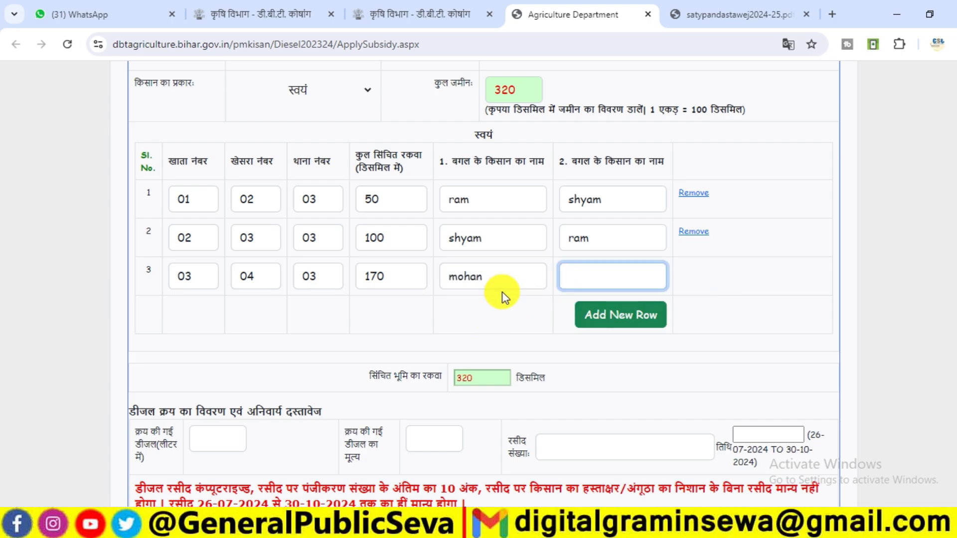
{"action": "type", "text": "ram"}
{"action": "left_click", "coordinate": [704, 288]}
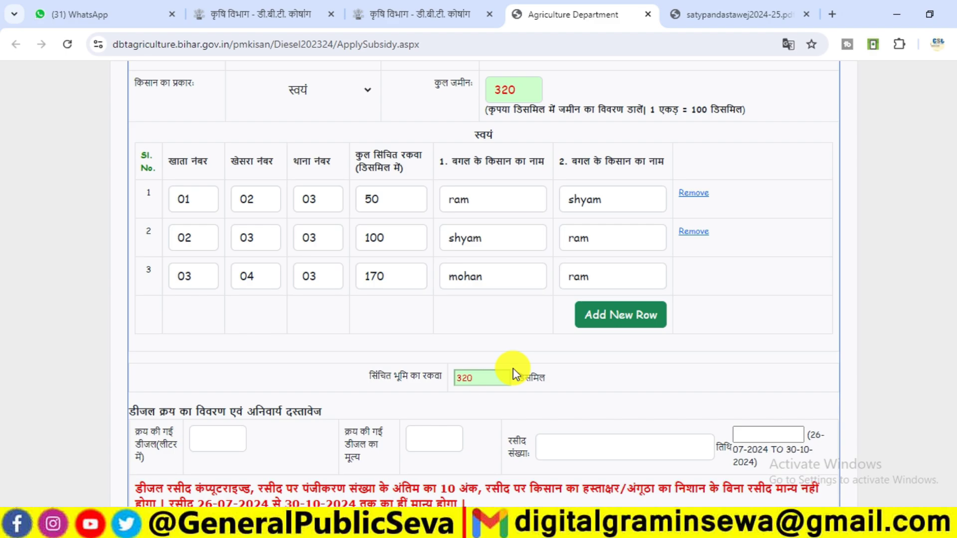
{"action": "scroll", "coordinate": [489, 372], "scroll_direction": "down", "scroll_amount": 4}
{"action": "scroll", "coordinate": [506, 364], "scroll_direction": "down", "scroll_amount": 1}
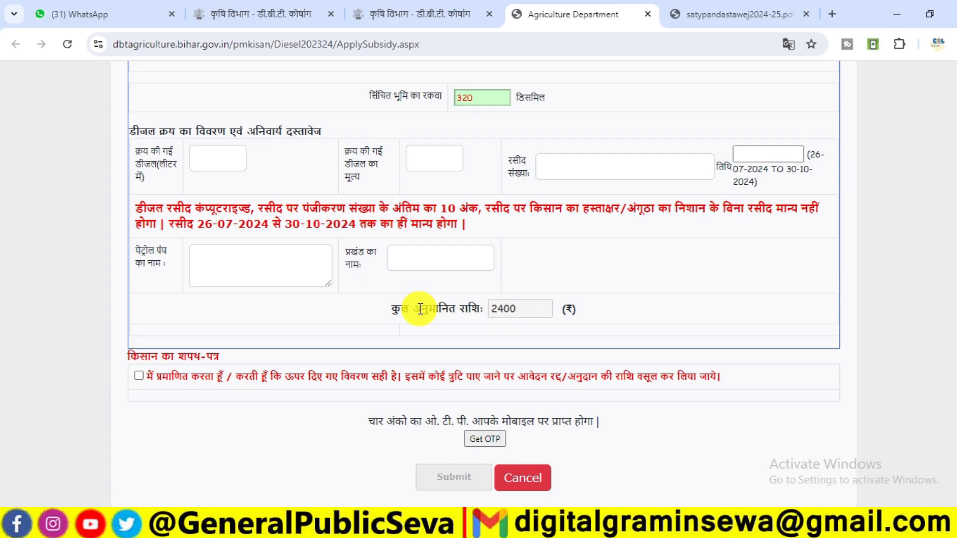
Step: Enter 50 litres as the quantity of diesel purchased in the diesel purchase details
{"action": "scroll", "coordinate": [528, 310], "scroll_direction": "up", "scroll_amount": 4}
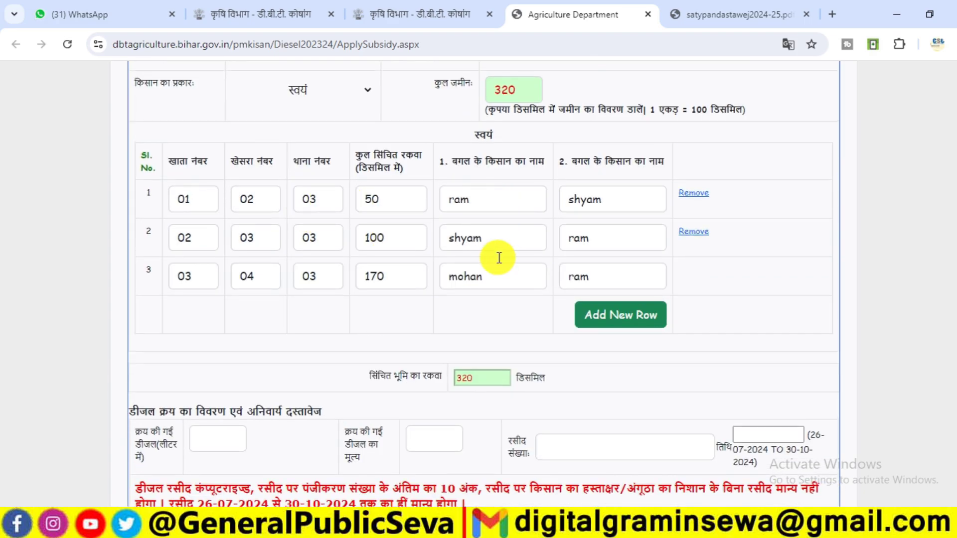
{"action": "scroll", "coordinate": [499, 258], "scroll_direction": "down", "scroll_amount": 1}
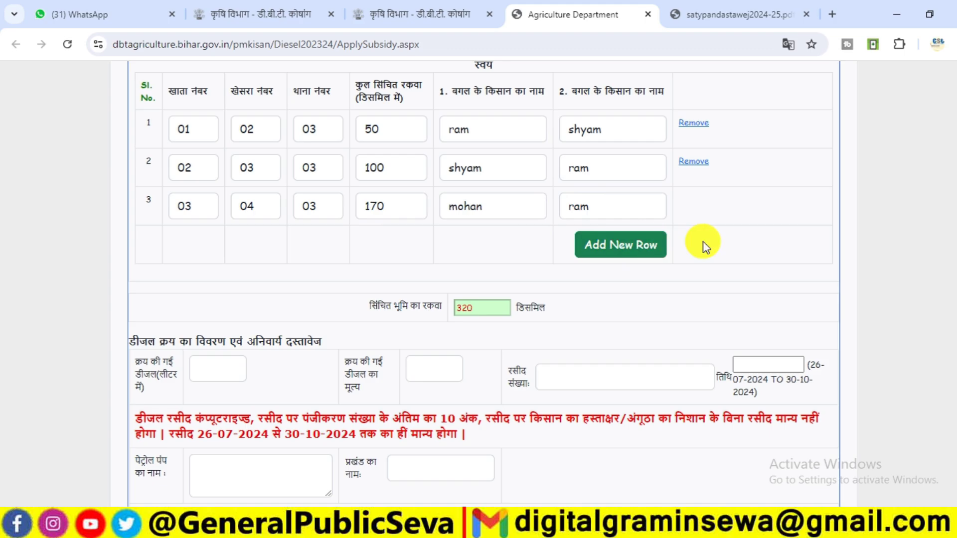
{"action": "scroll", "coordinate": [641, 302], "scroll_direction": "down", "scroll_amount": 3}
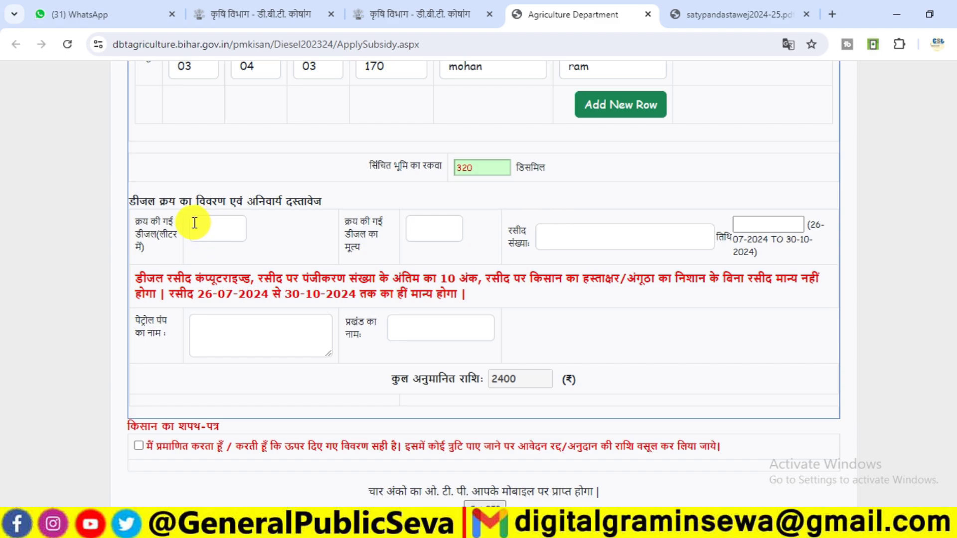
{"action": "left_click", "coordinate": [212, 223]}
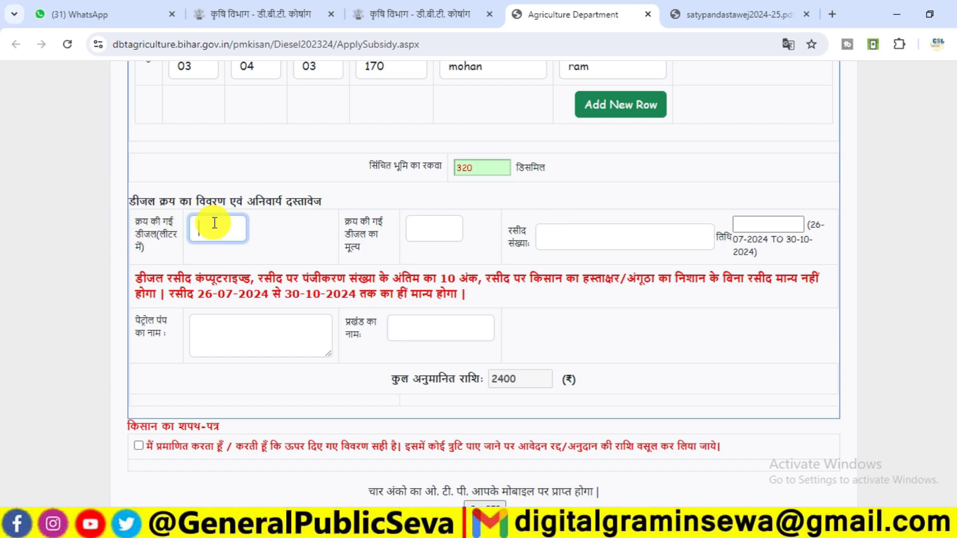
{"action": "type", "text": "1"}
{"action": "type", "text": "00"}
{"action": "key", "text": "BackSpace"}
{"action": "key", "text": "BackSpace"}
{"action": "key", "text": "BackSpace"}
{"action": "type", "text": "50"}
{"action": "left_click", "coordinate": [331, 241]}
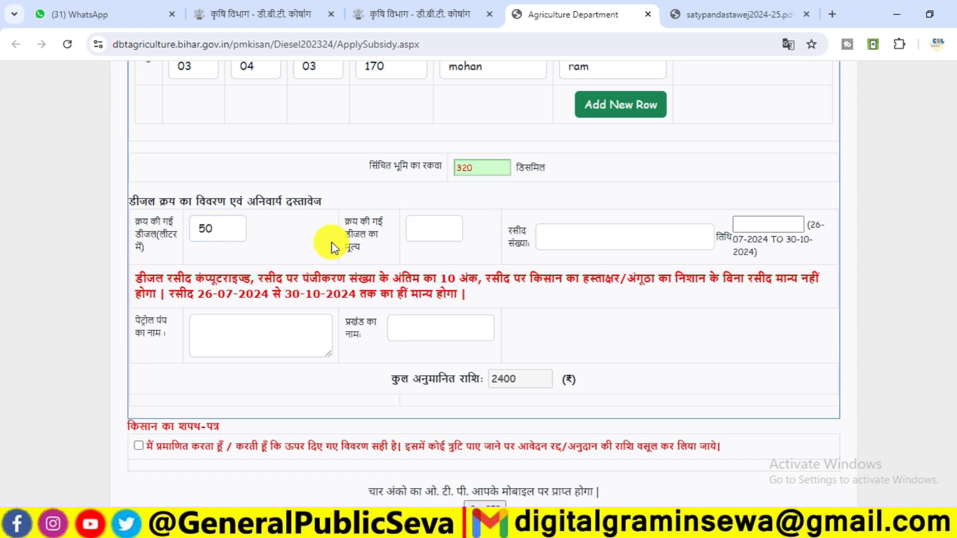
Step: Set the quantity of diesel purchased to 100 litres and its purchase price to 10000
{"action": "double_click", "coordinate": [202, 229]}
{"action": "type", "text": "100"}
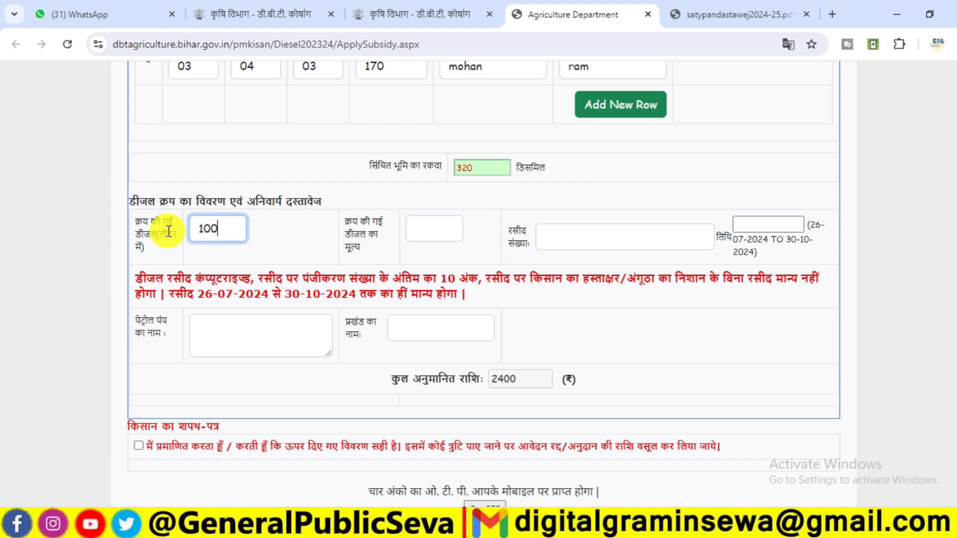
{"action": "left_click", "coordinate": [278, 248]}
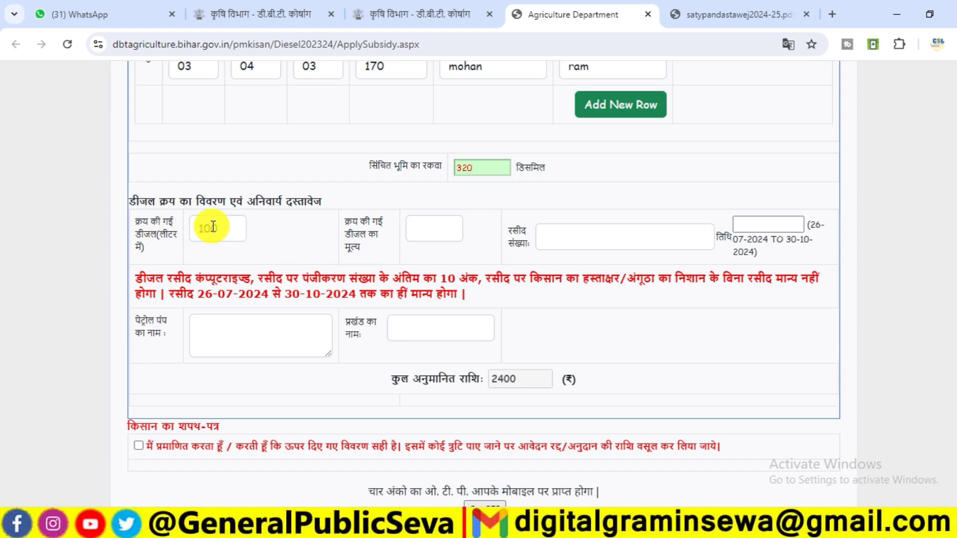
{"action": "left_click", "coordinate": [435, 226]}
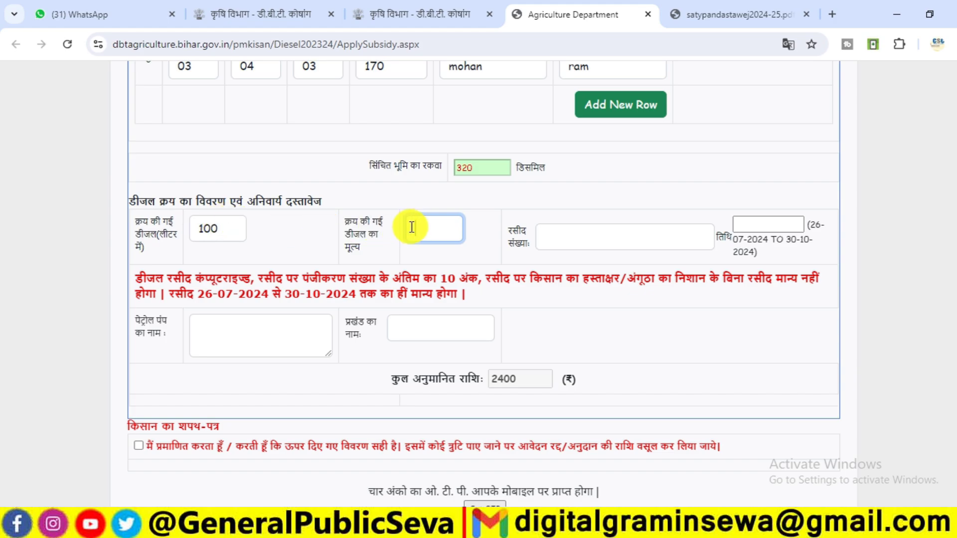
{"action": "left_click", "coordinate": [435, 226]}
{"action": "type", "text": "10000"}
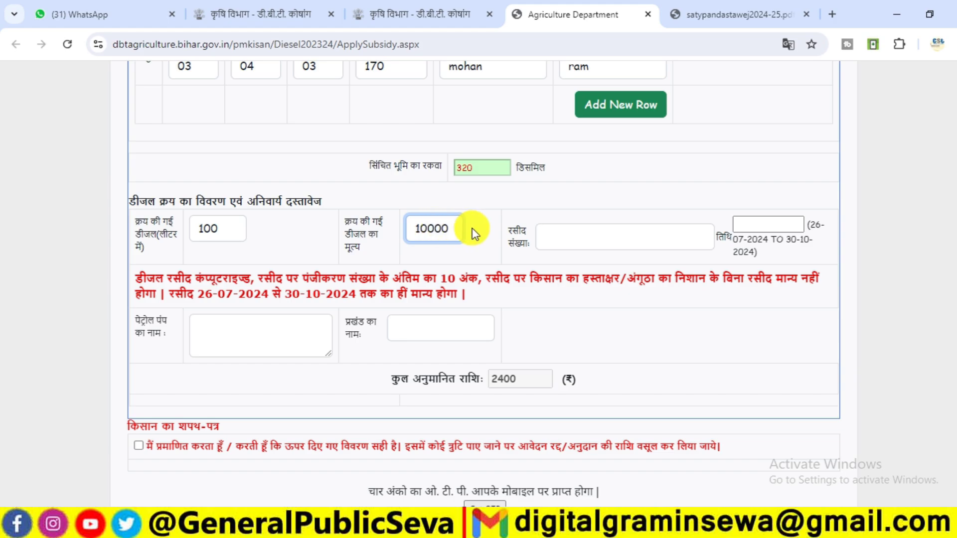
{"action": "left_click", "coordinate": [484, 229]}
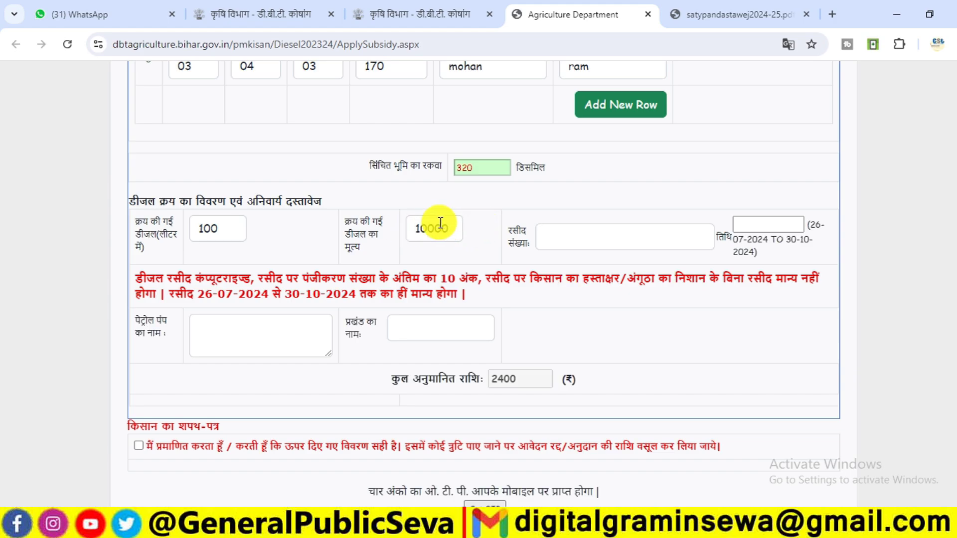
Step: Examine the diesel receipt number field and the calendar for the receipt date
{"action": "left_click", "coordinate": [583, 230]}
{"action": "left_click", "coordinate": [582, 230]}
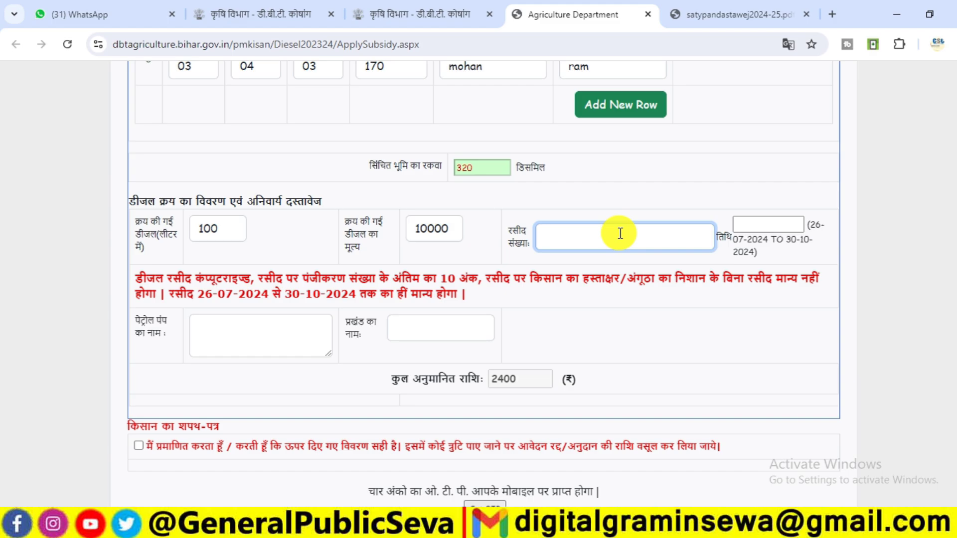
{"action": "left_click", "coordinate": [768, 221]}
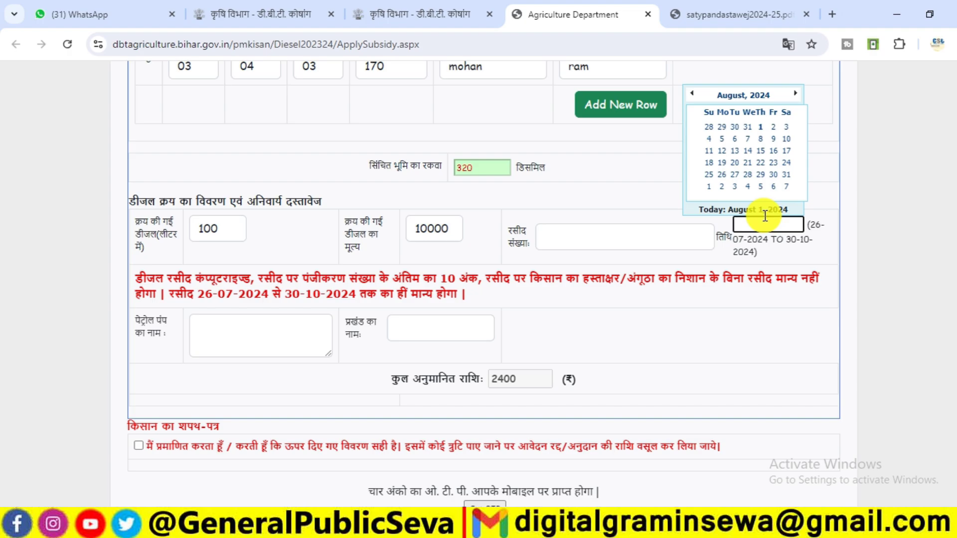
{"action": "left_click", "coordinate": [552, 231]}
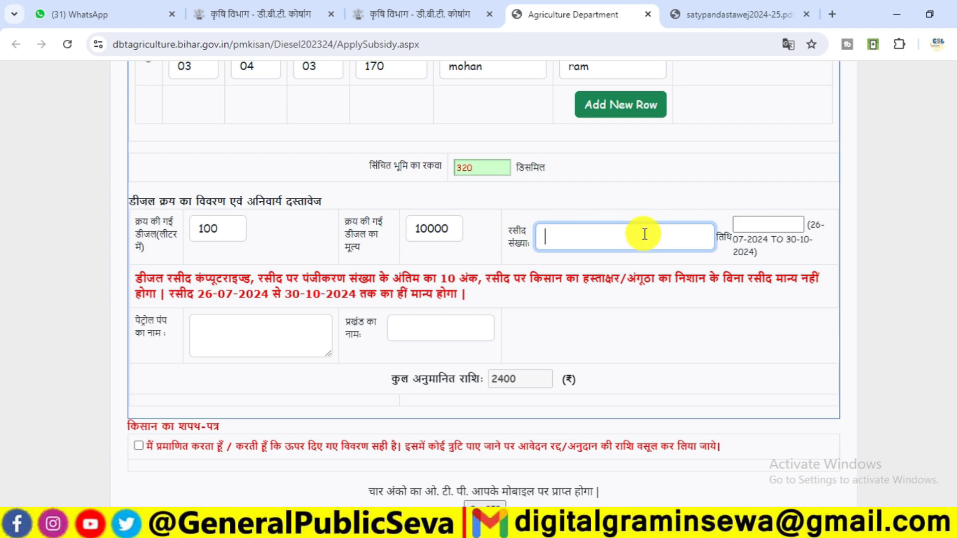
Step: Enter abc as the petrol pump name and abcd as the block name, and accept the farmer's declaration
{"action": "scroll", "coordinate": [332, 247], "scroll_direction": "down", "scroll_amount": 2}
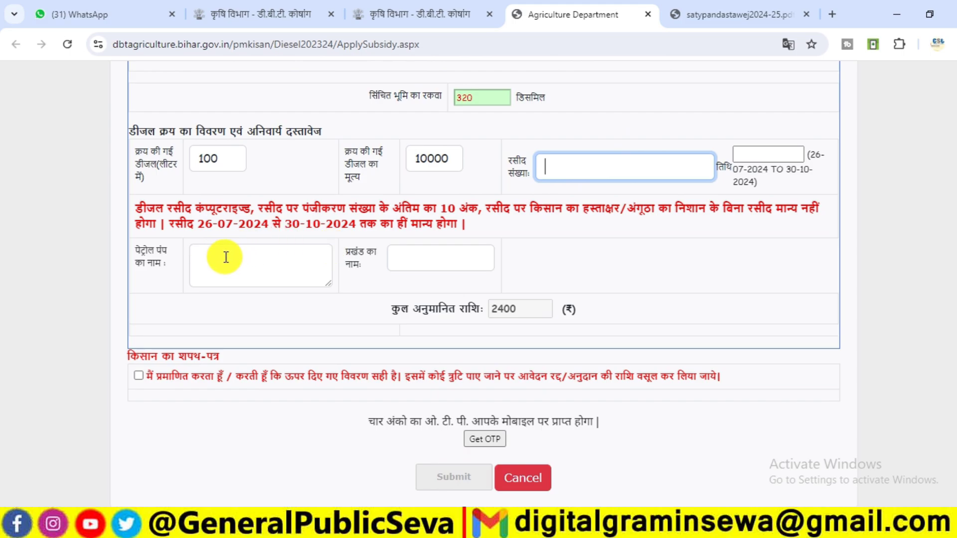
{"action": "left_click", "coordinate": [249, 257]}
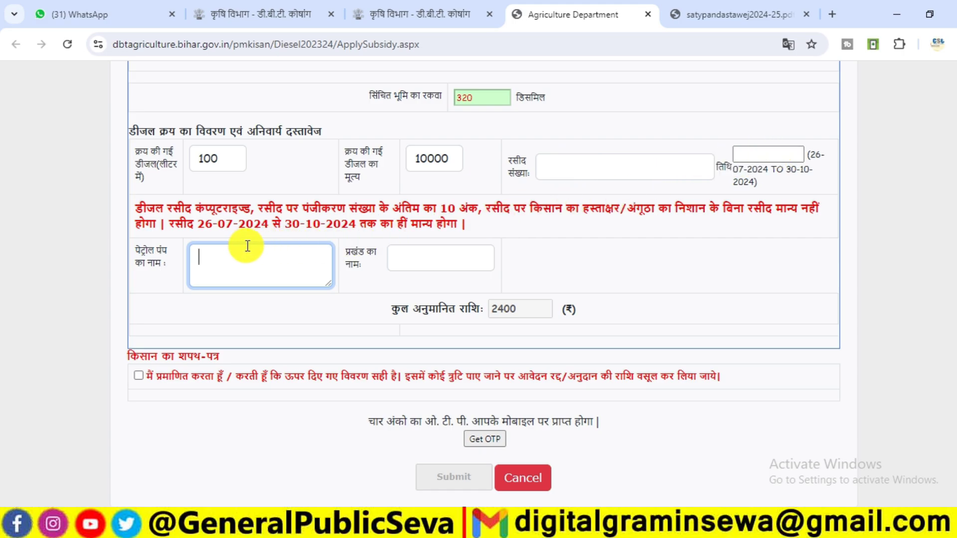
{"action": "left_click", "coordinate": [405, 253]}
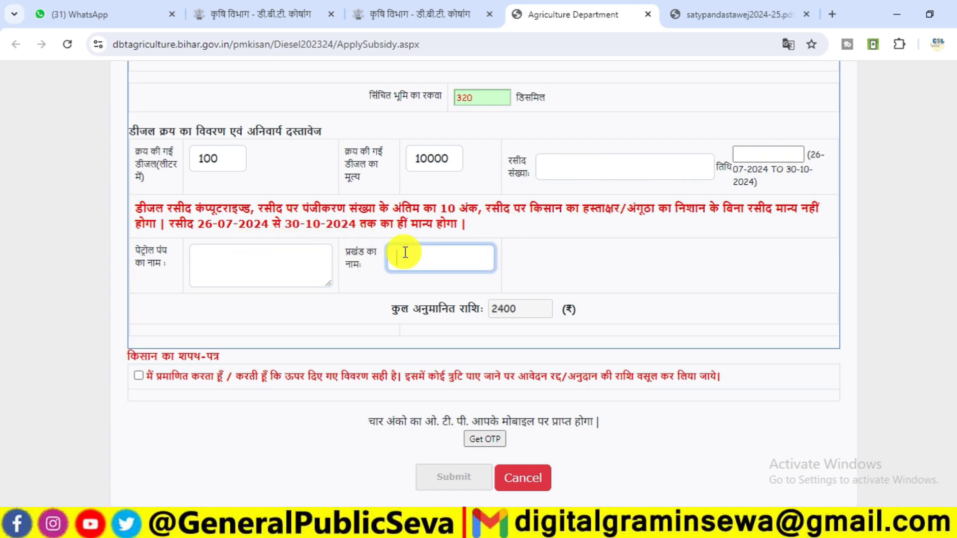
{"action": "scroll", "coordinate": [600, 255], "scroll_direction": "down", "scroll_amount": 1}
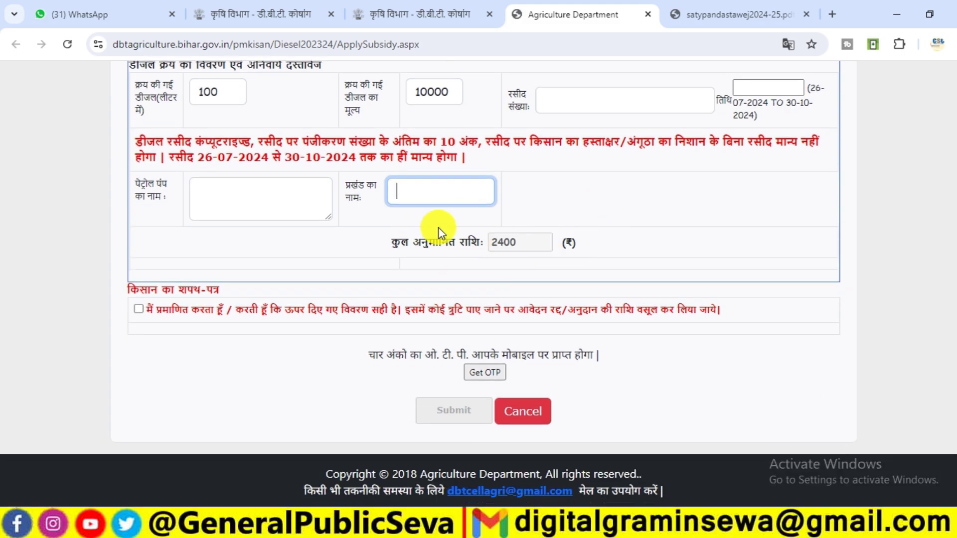
{"action": "left_click", "coordinate": [244, 200]}
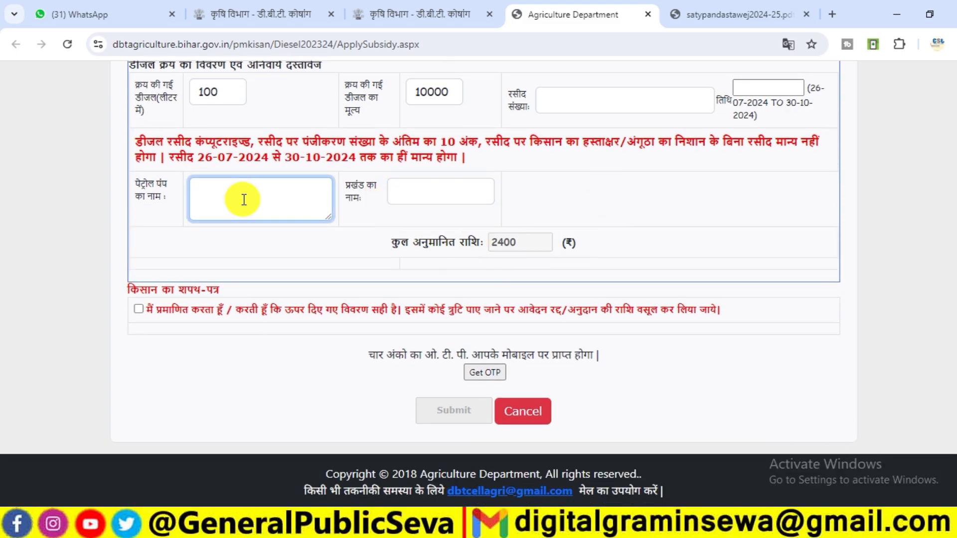
{"action": "left_click", "coordinate": [438, 180]}
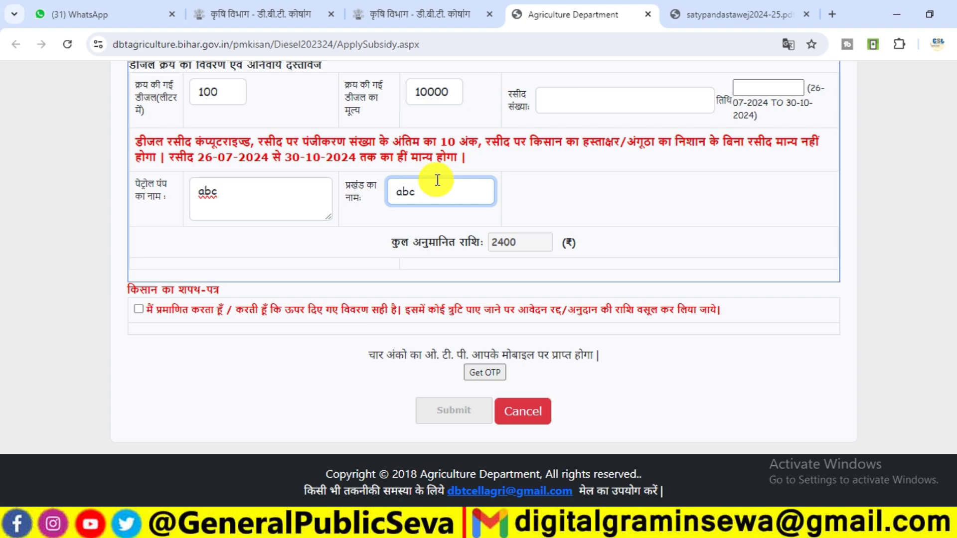
{"action": "left_click", "coordinate": [574, 208]}
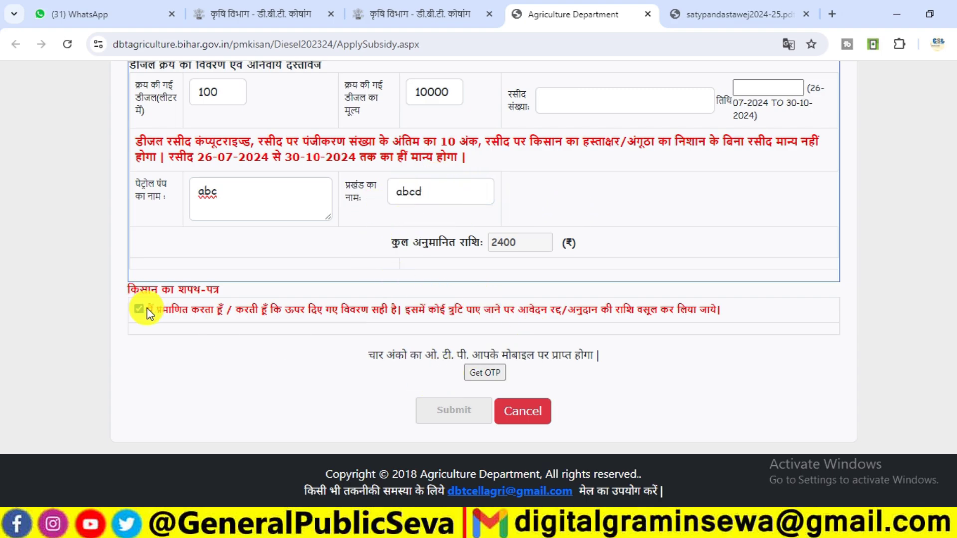
Step: Request the mobile OTP and validate the application with the verification code received
{"action": "left_click", "coordinate": [486, 377]}
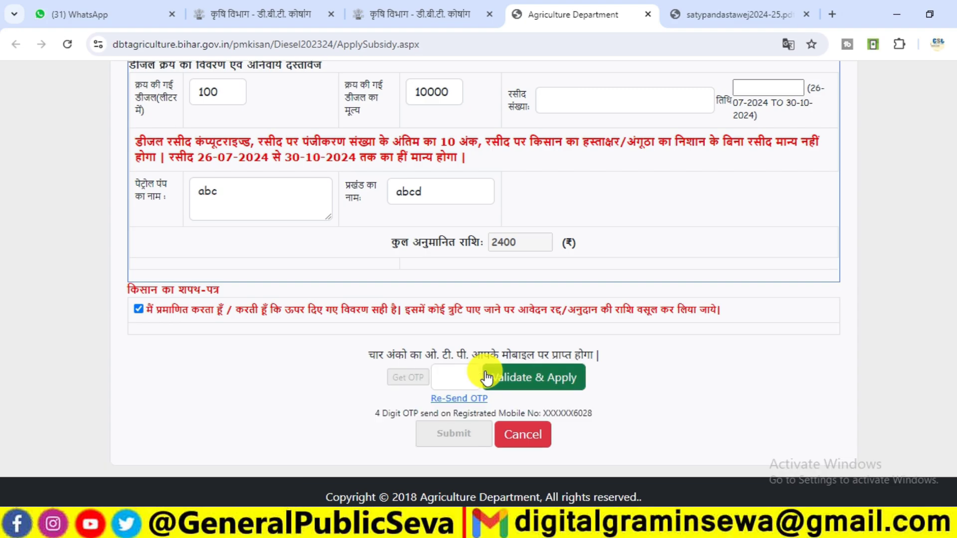
{"action": "left_click", "coordinate": [455, 374]}
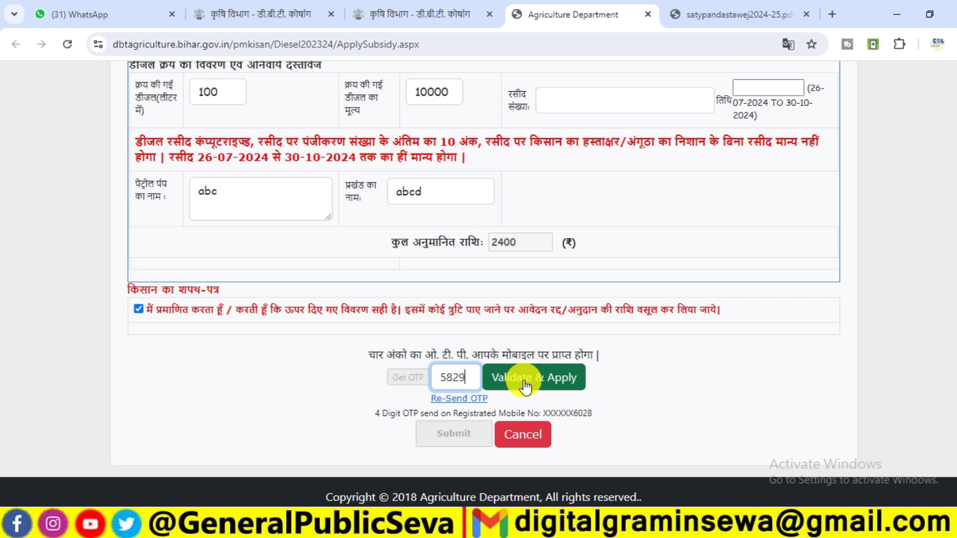
{"action": "left_click", "coordinate": [525, 384]}
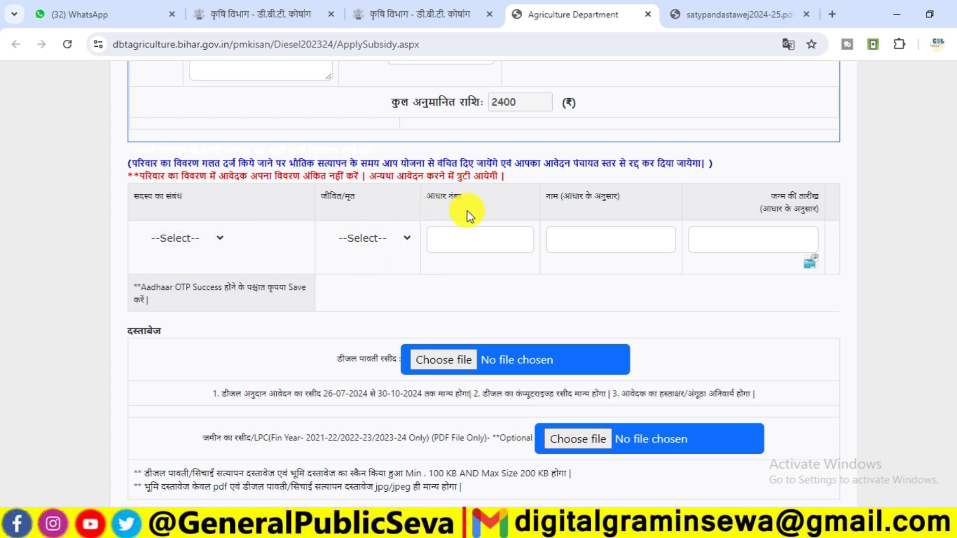
Step: Set the family member's relation to पिता and the living status to जीवित in the family details row
{"action": "left_click", "coordinate": [215, 241]}
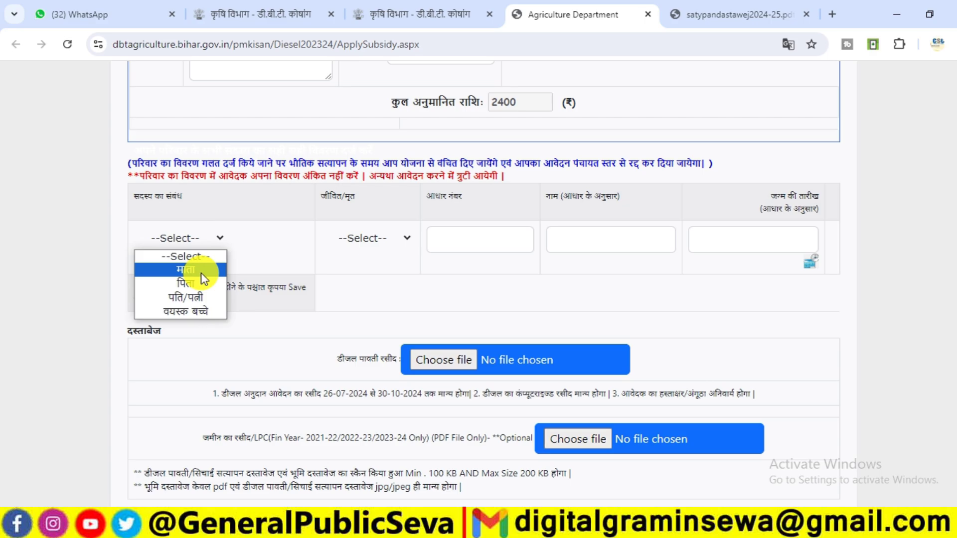
{"action": "left_click", "coordinate": [188, 283]}
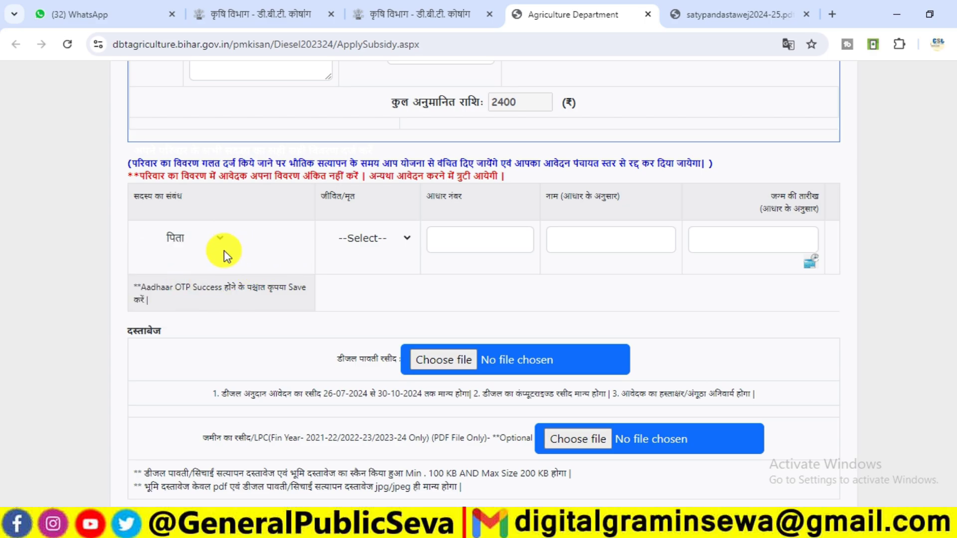
{"action": "left_click", "coordinate": [391, 238]}
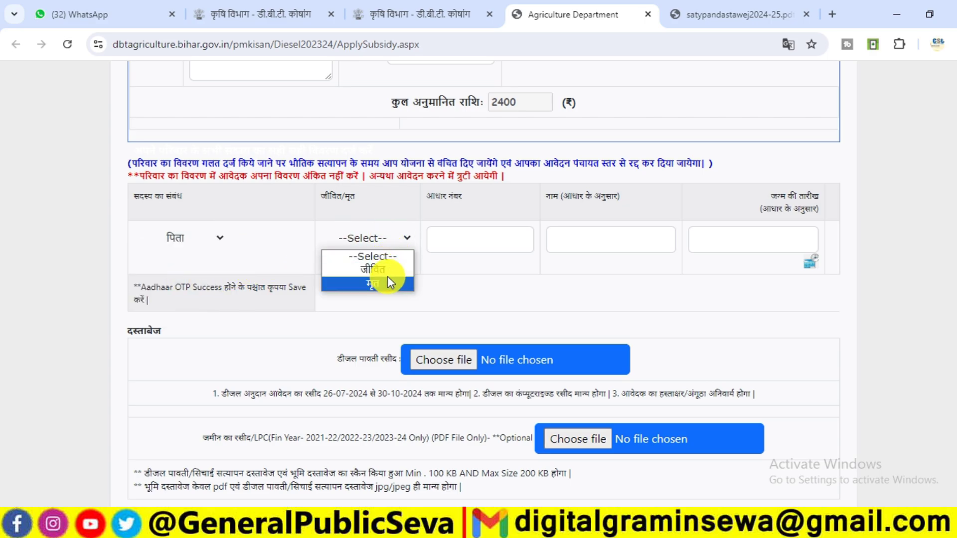
{"action": "left_click", "coordinate": [384, 271]}
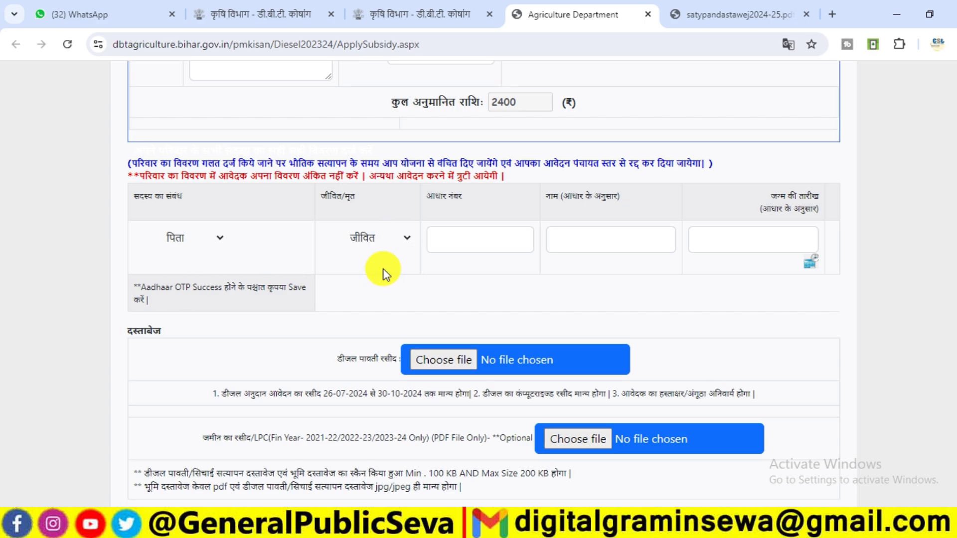
{"action": "left_click", "coordinate": [464, 230]}
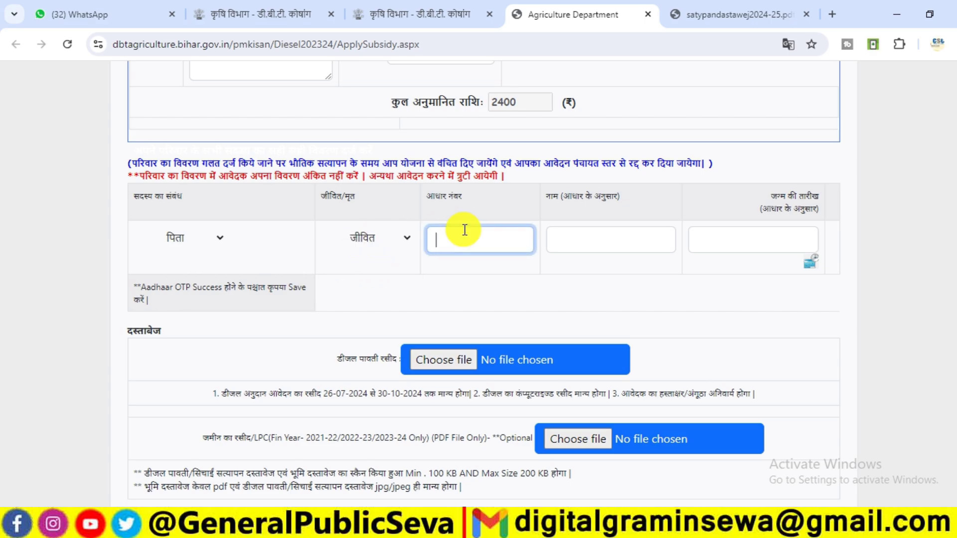
{"action": "left_click", "coordinate": [574, 231]}
{"action": "left_click", "coordinate": [790, 234]}
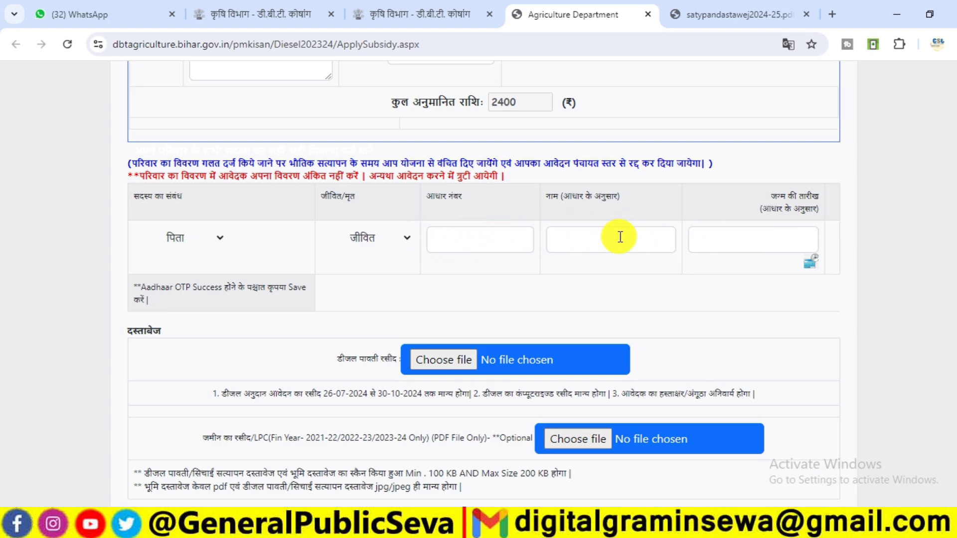
Step: Examine the document upload requirements for the diesel receipt and the optional land receipt/LPC, including accepted years and file types
{"action": "scroll", "coordinate": [518, 273], "scroll_direction": "down", "scroll_amount": 3}
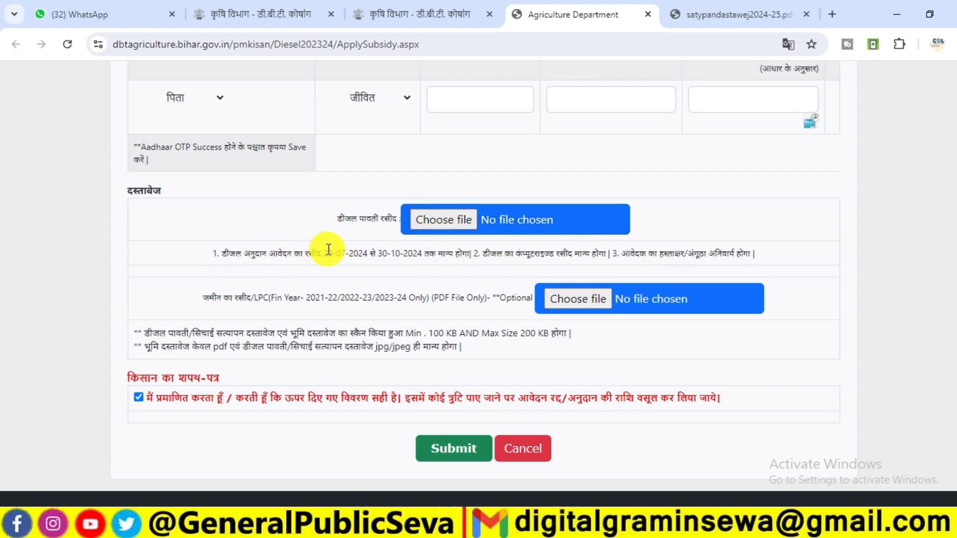
{"action": "left_click_drag", "start_coordinate": [467, 249], "coordinate": [480, 252]}
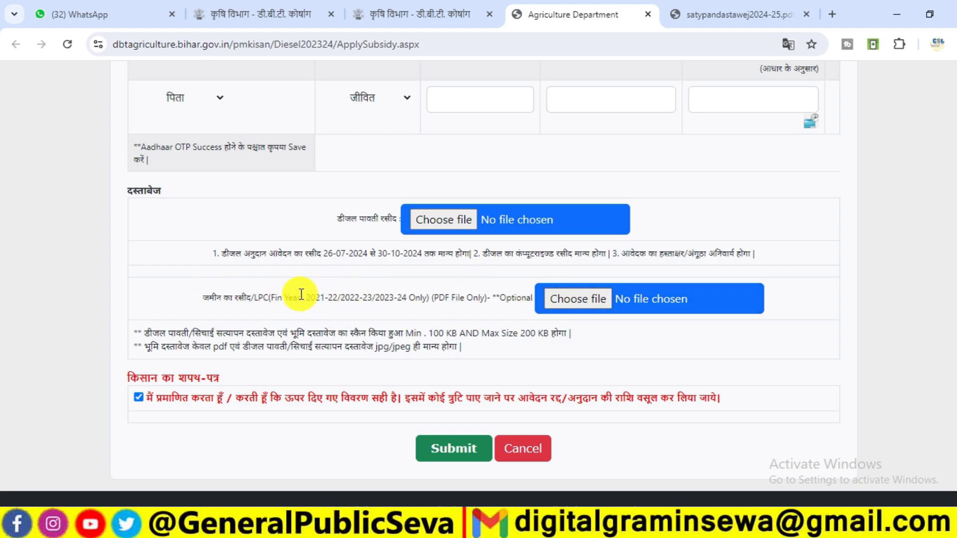
{"action": "left_click_drag", "start_coordinate": [304, 295], "coordinate": [405, 294]}
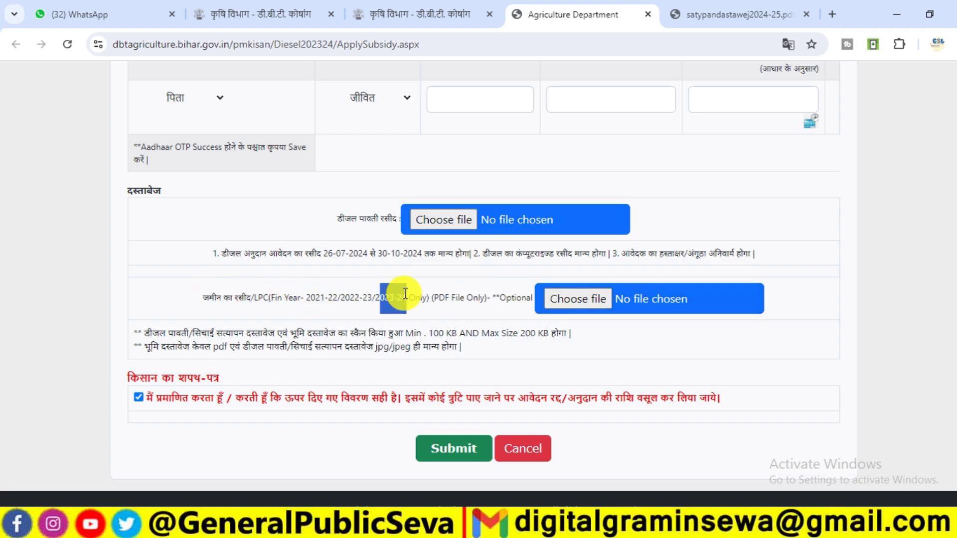
{"action": "left_click", "coordinate": [444, 314]}
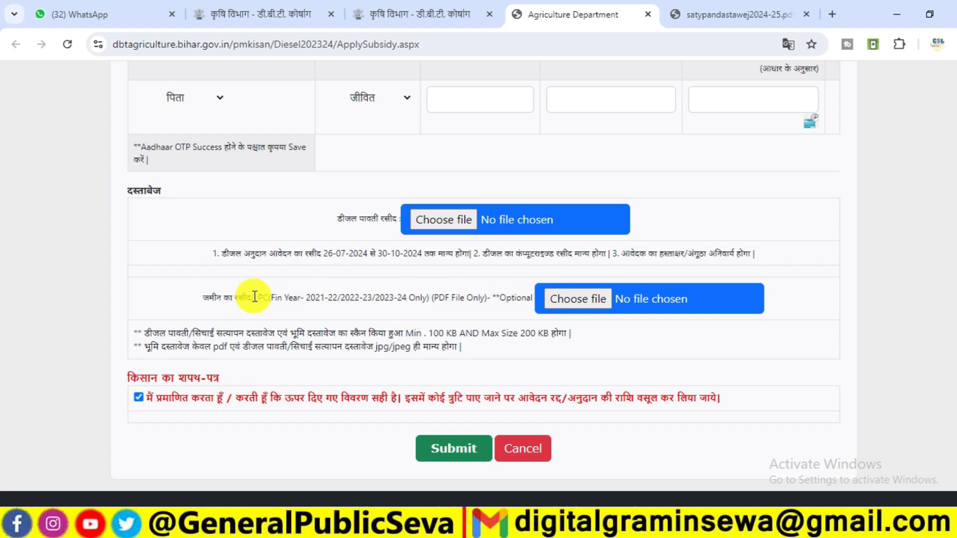
{"action": "left_click_drag", "start_coordinate": [252, 292], "coordinate": [286, 296]}
{"action": "left_click", "coordinate": [335, 296]}
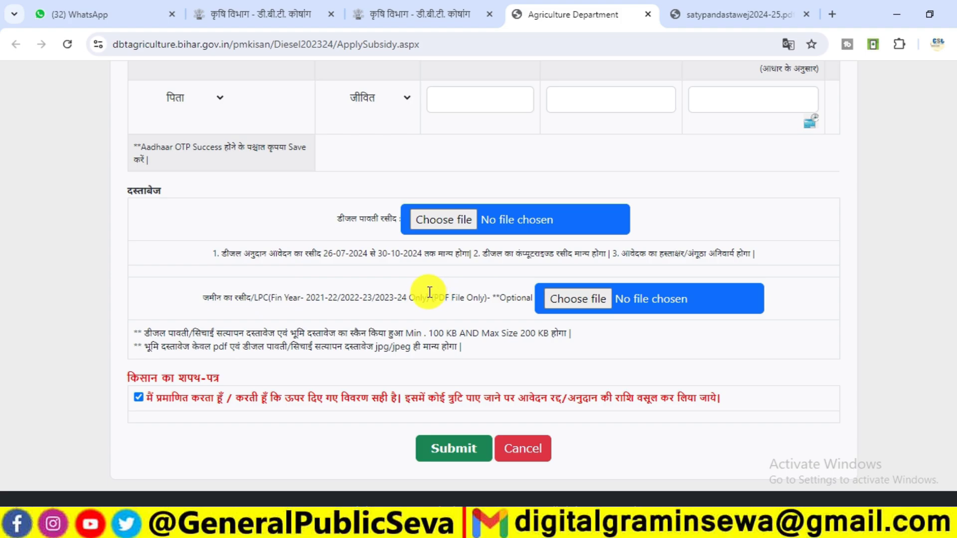
{"action": "left_click_drag", "start_coordinate": [433, 294], "coordinate": [478, 296]}
{"action": "left_click", "coordinate": [510, 309]}
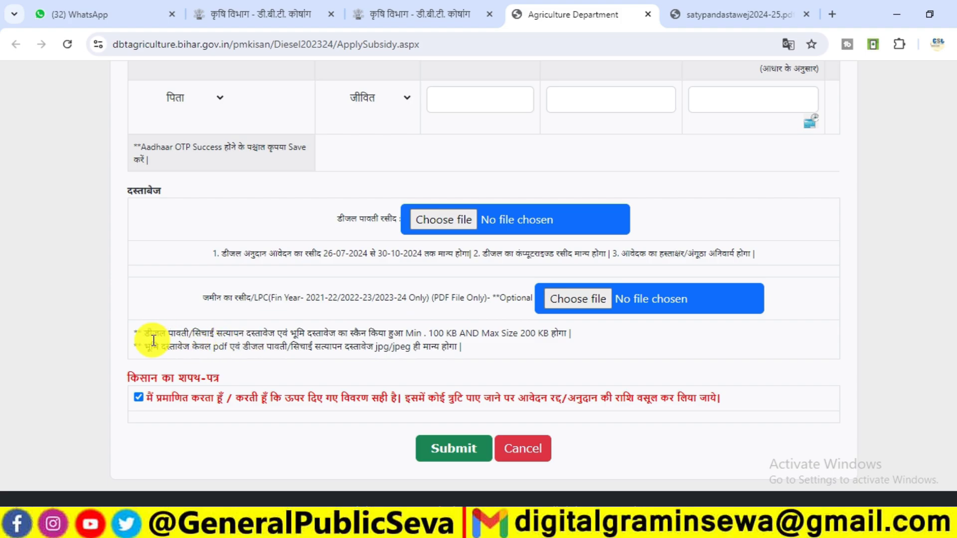
Step: Check the size and format notes for the scanned documents, and consult the farmer declaration form in satypandastawej2024-25.pdf
{"action": "left_click_drag", "start_coordinate": [136, 344], "coordinate": [432, 353]}
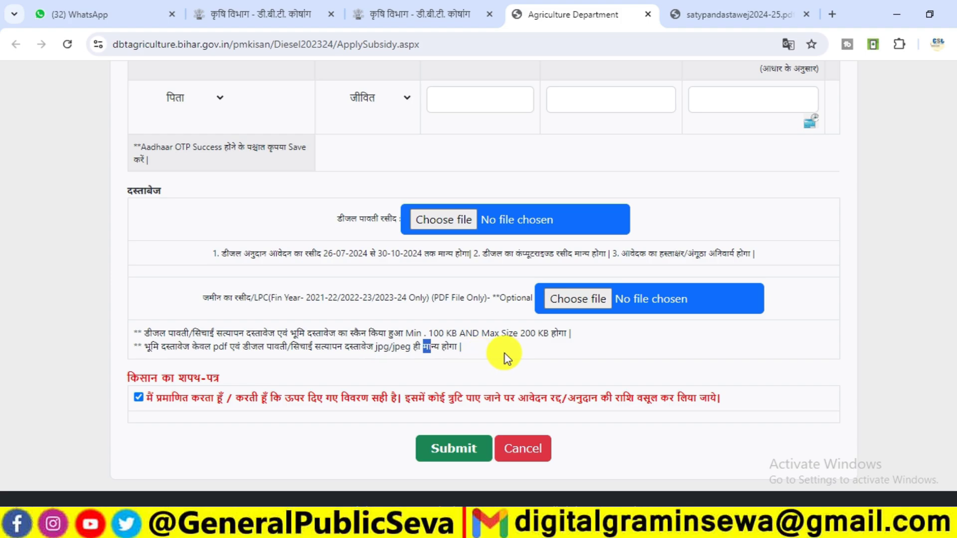
{"action": "left_click", "coordinate": [504, 353]}
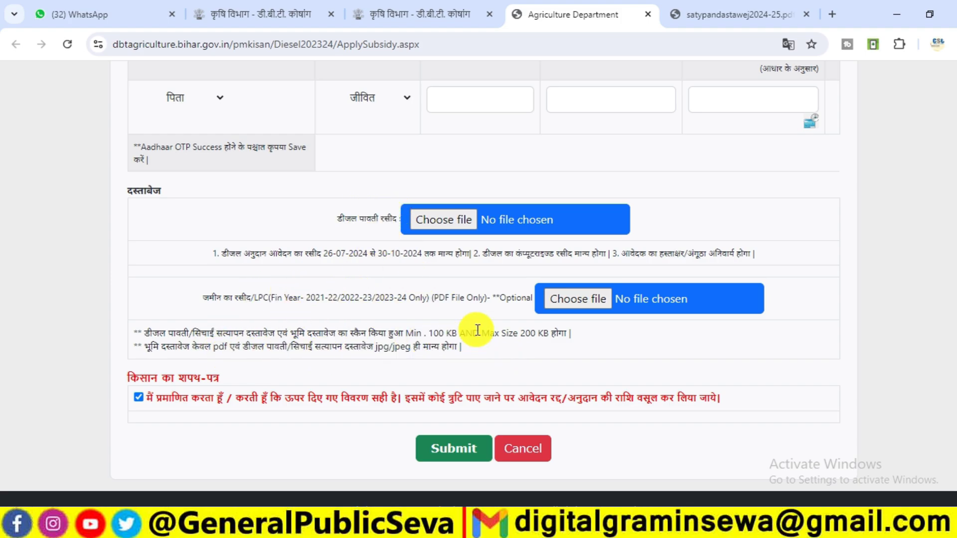
{"action": "scroll", "coordinate": [519, 321], "scroll_direction": "down", "scroll_amount": 1}
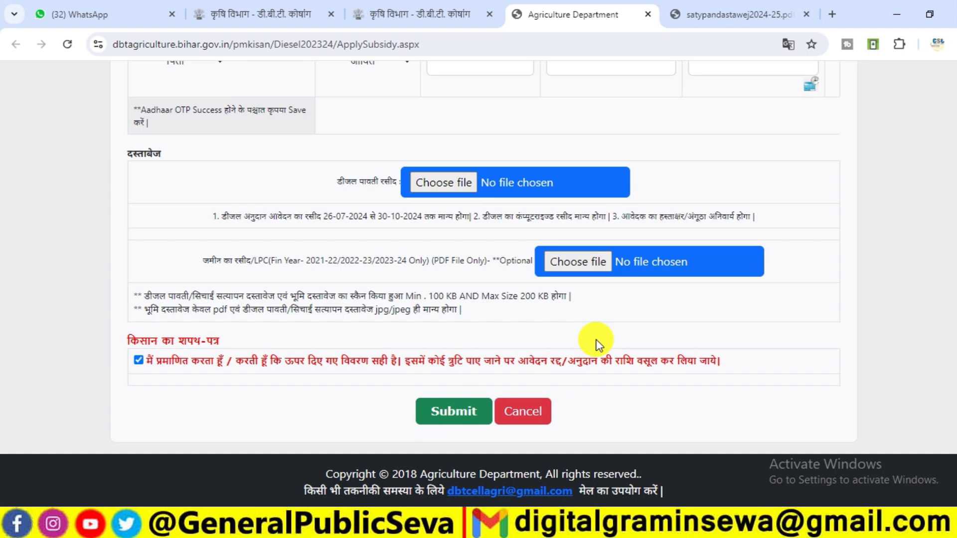
{"action": "scroll", "coordinate": [448, 143], "scroll_direction": "up", "scroll_amount": 3}
{"action": "scroll", "coordinate": [438, 186], "scroll_direction": "down", "scroll_amount": 3}
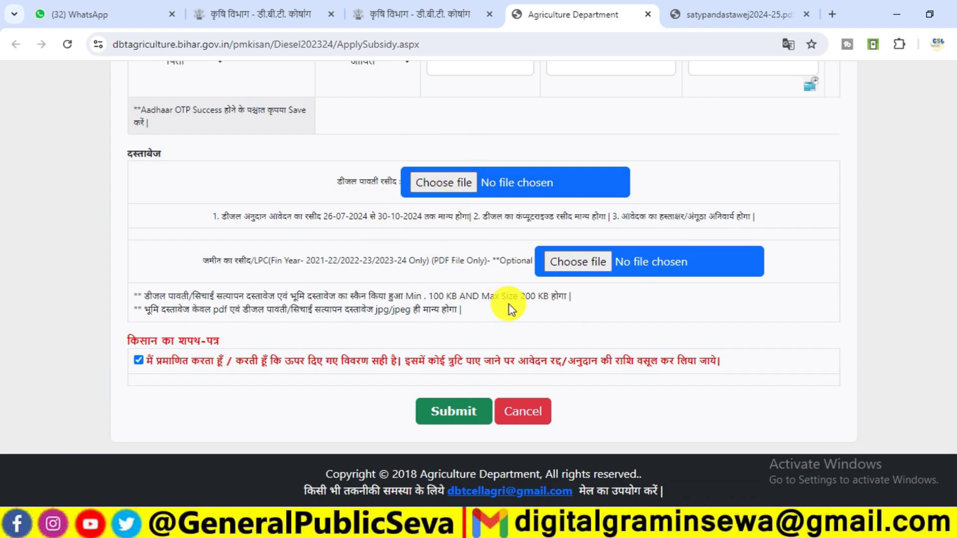
{"action": "left_click", "coordinate": [718, 15]}
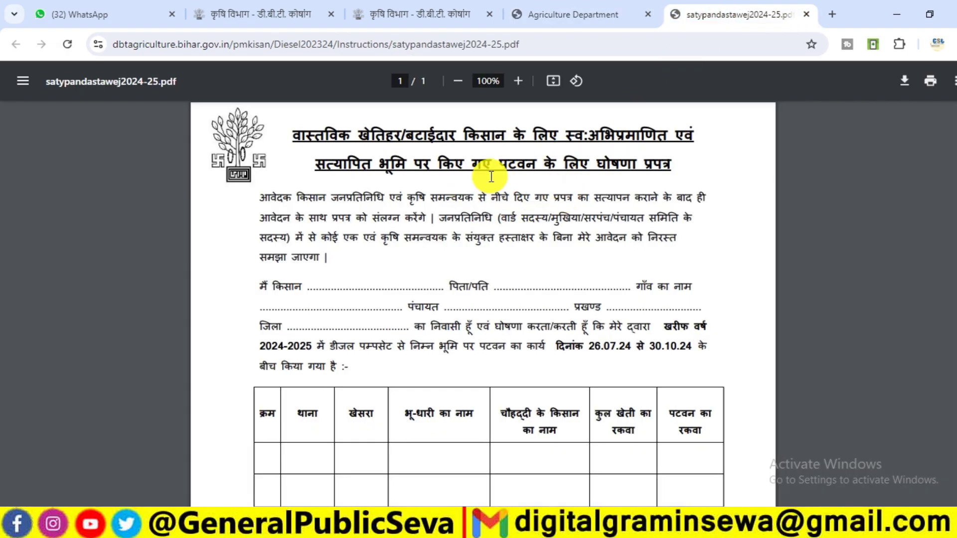
{"action": "left_click", "coordinate": [564, 15]}
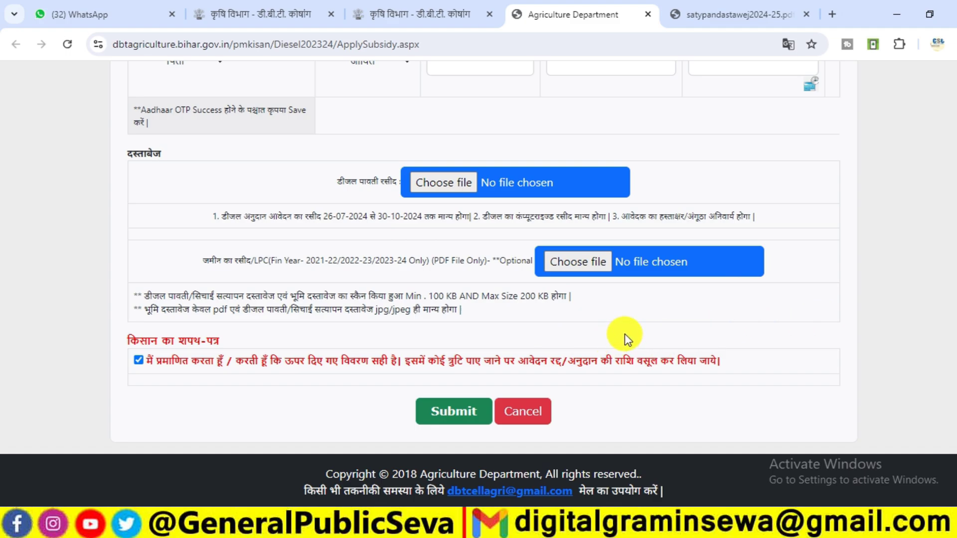
{"action": "scroll", "coordinate": [812, 312], "scroll_direction": "up", "scroll_amount": 2}
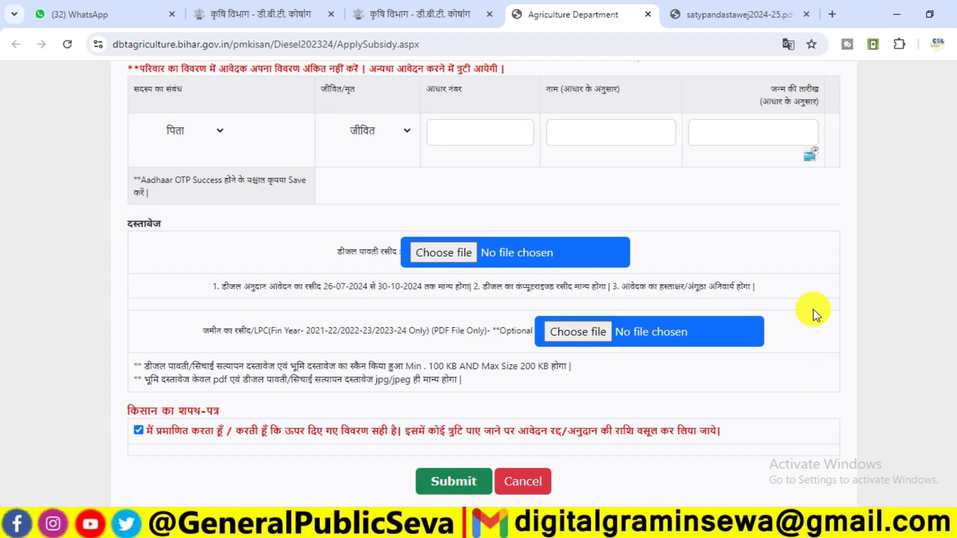
{"action": "scroll", "coordinate": [813, 313], "scroll_direction": "up", "scroll_amount": 2}
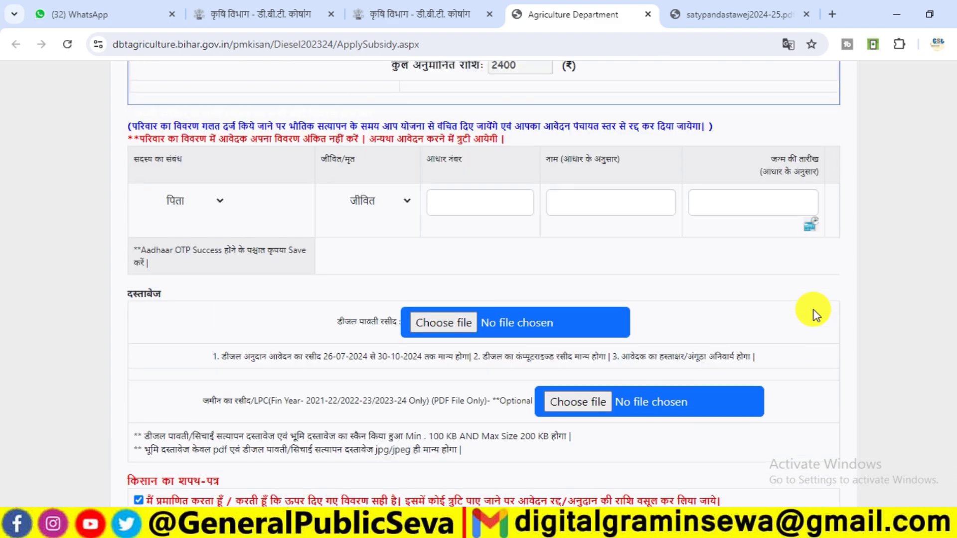
{"action": "scroll", "coordinate": [813, 313], "scroll_direction": "up", "scroll_amount": 4}
{"action": "scroll", "coordinate": [808, 303], "scroll_direction": "down", "scroll_amount": 6}
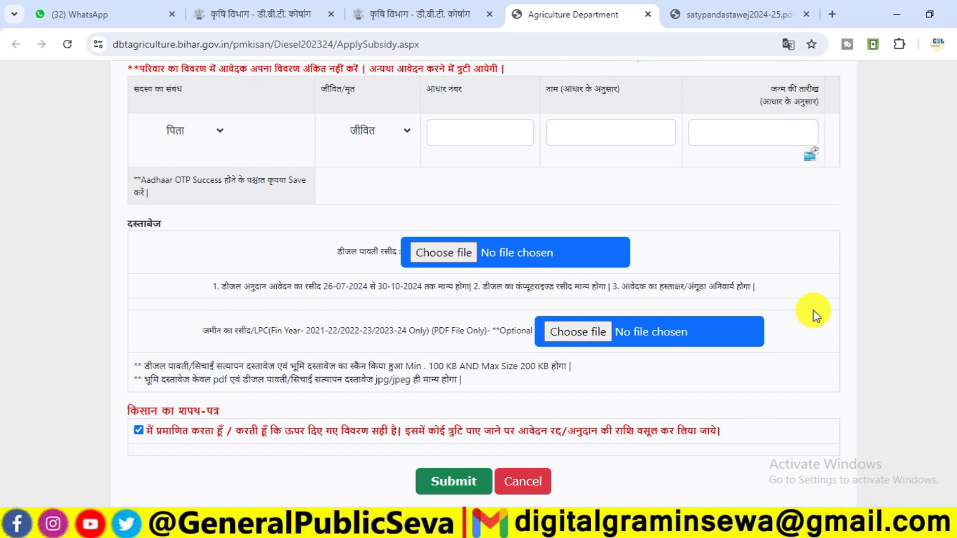
{"action": "scroll", "coordinate": [783, 304], "scroll_direction": "down", "scroll_amount": 2}
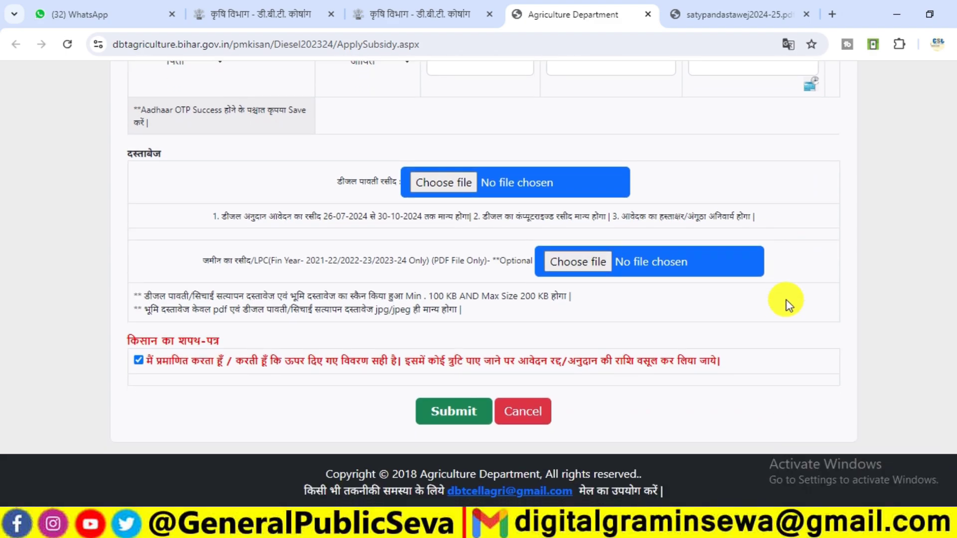
{"action": "scroll", "coordinate": [786, 301], "scroll_direction": "up", "scroll_amount": 4}
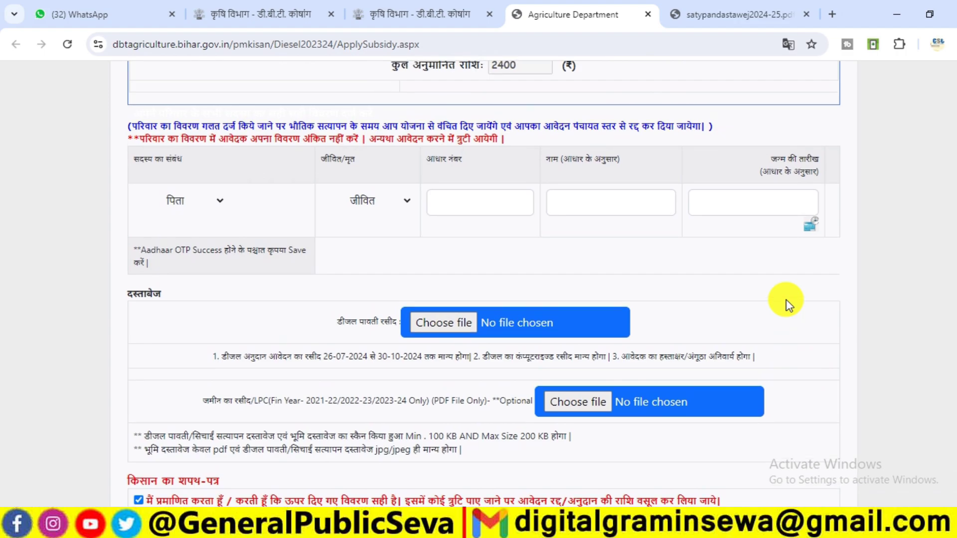